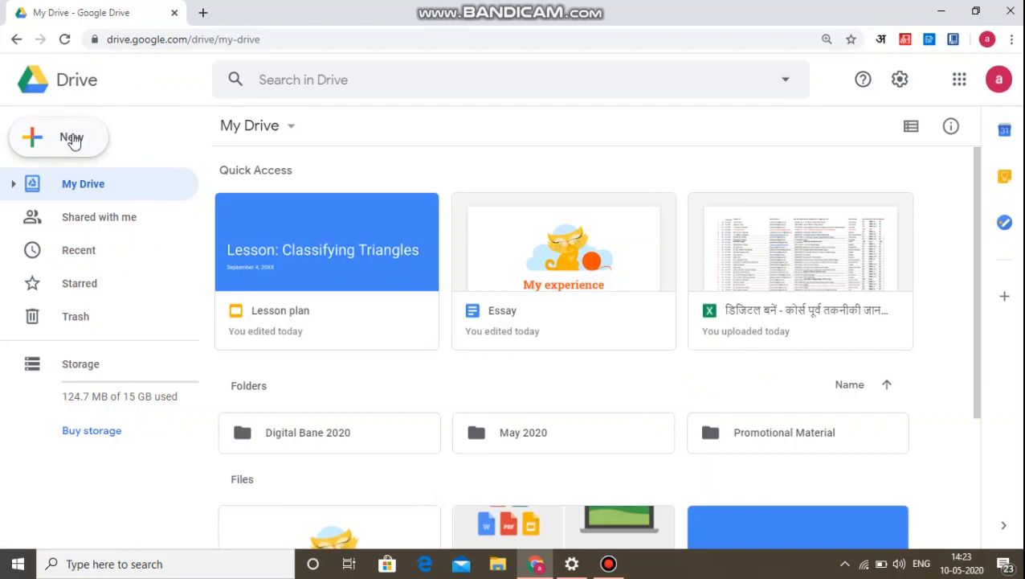
Step: Create a new blank Google Docs document from Drive and hide its document outline
left_click(74, 135)
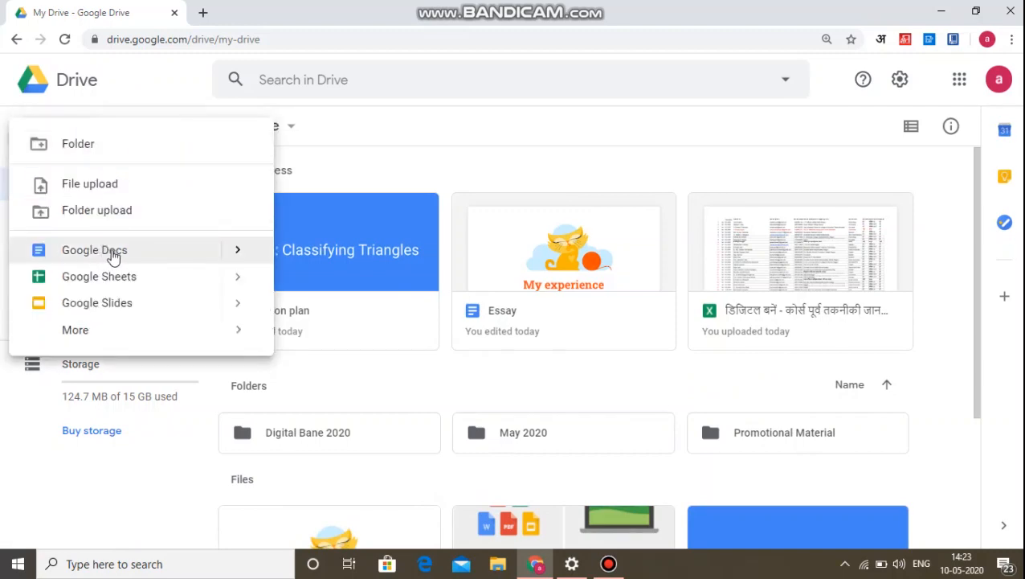
mouse_move(235, 254)
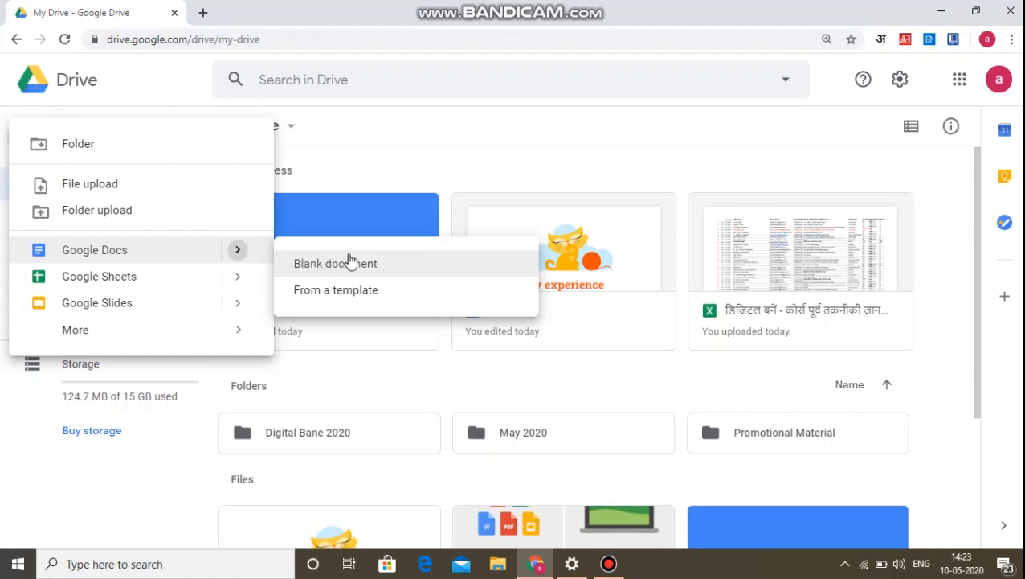
left_click(389, 268)
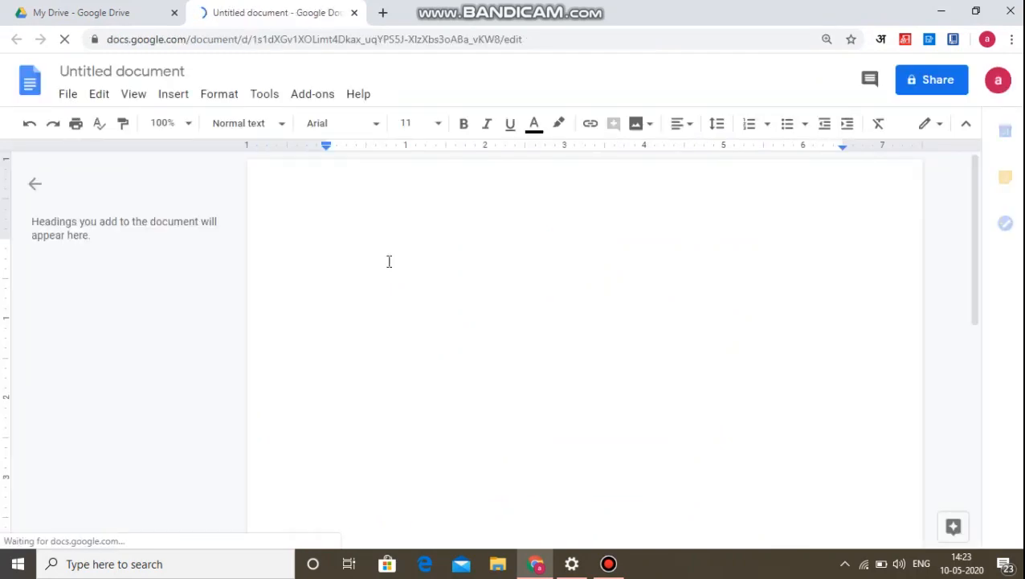
left_click(35, 184)
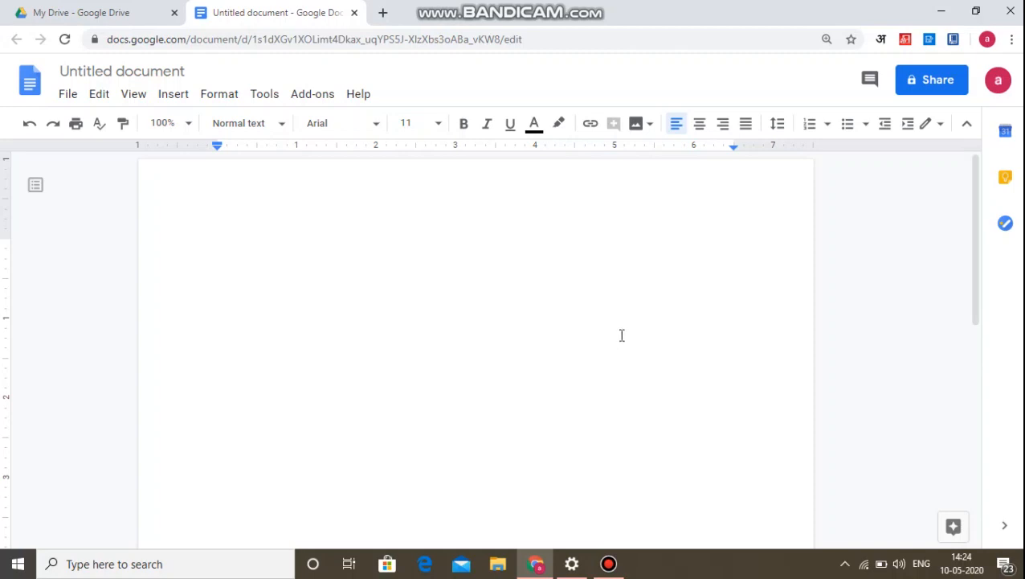
Step: Rename the untitled document as "Feddback"
left_click(162, 73)
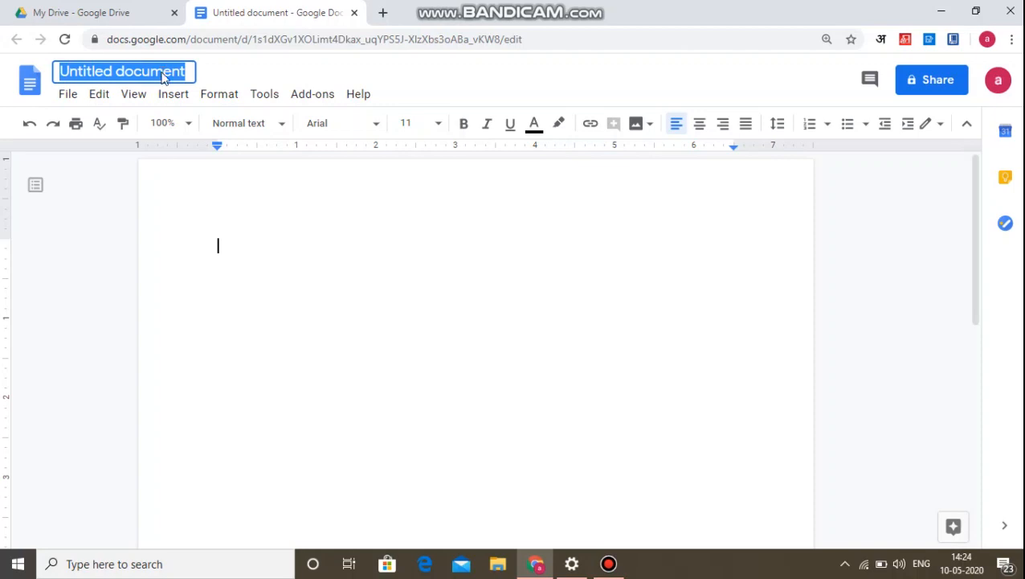
type("Feddback")
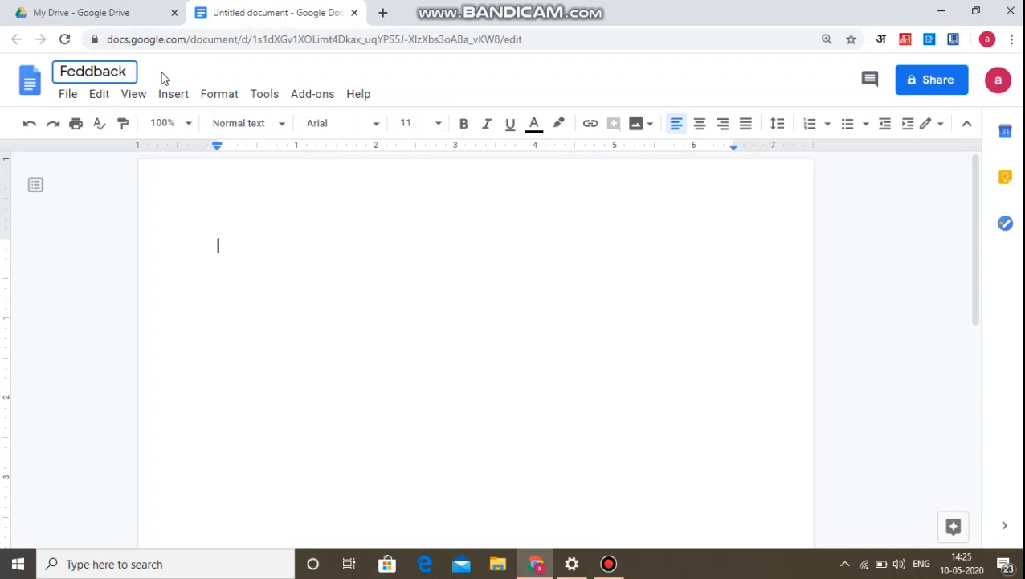
key("Return")
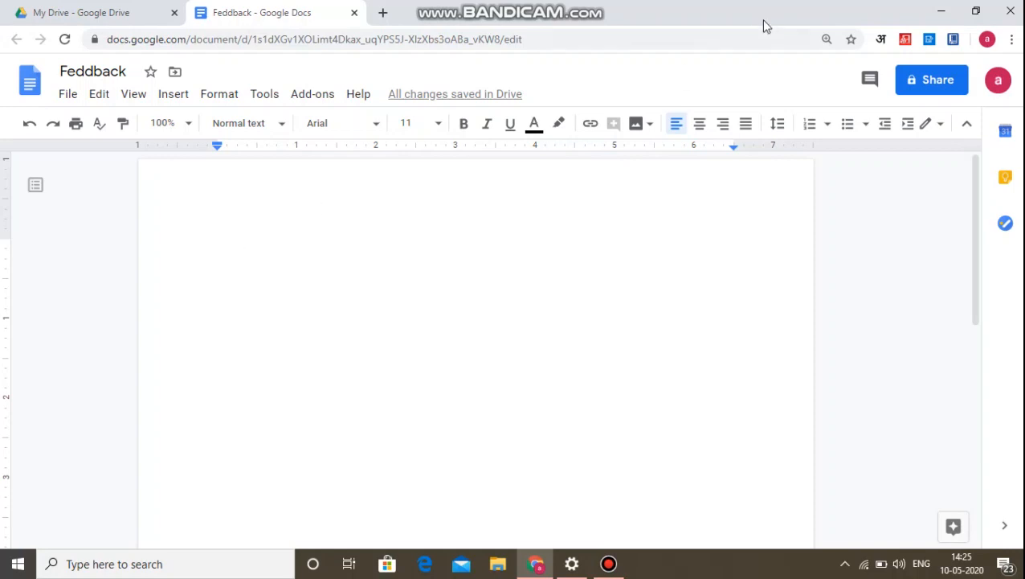
Step: Switch the input tool to Hindi and enter "मेरा नाम" in the document, with a space after each word
left_click(884, 45)
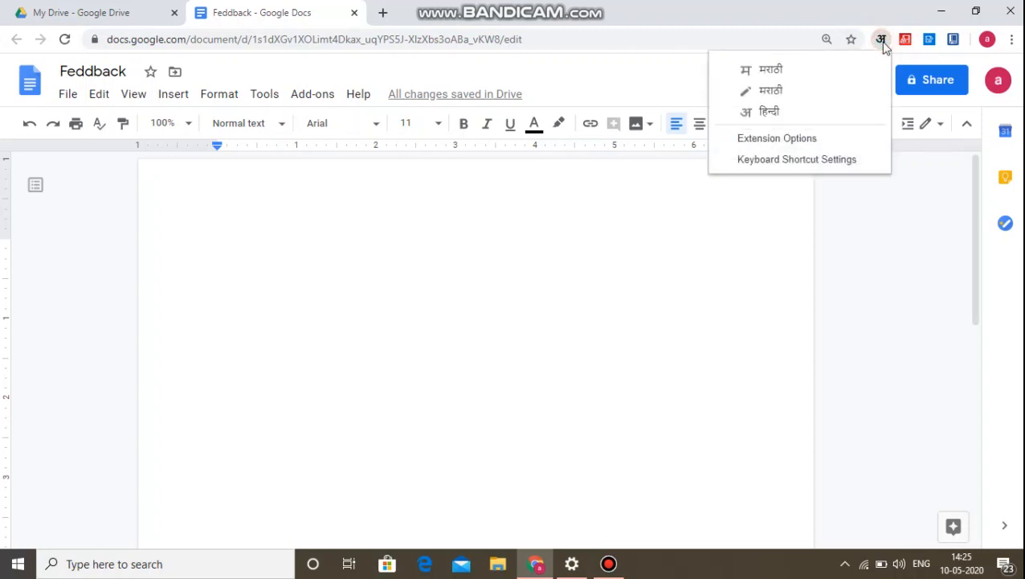
left_click(770, 112)
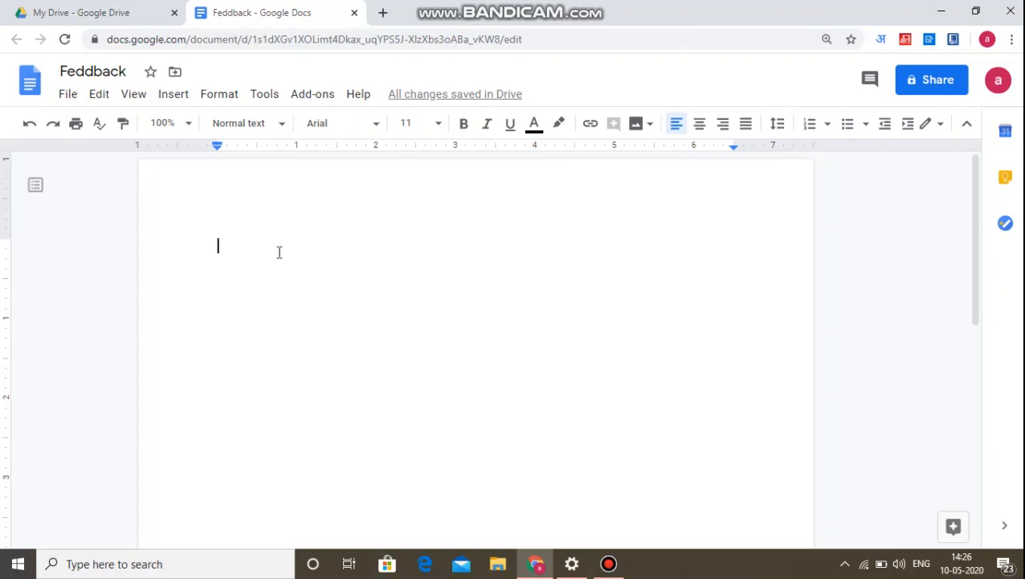
type("mera")
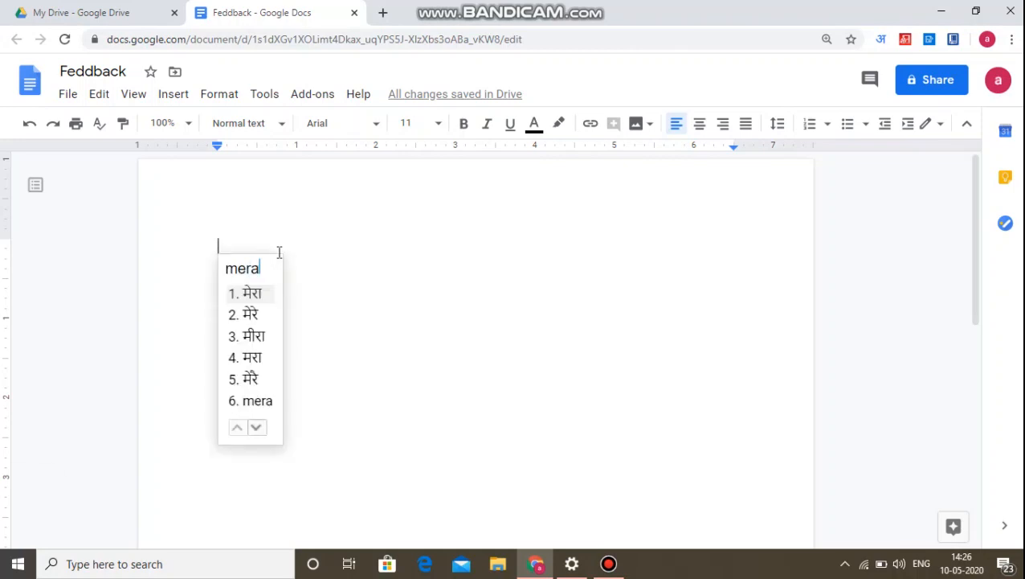
key("Return")
type("naam")
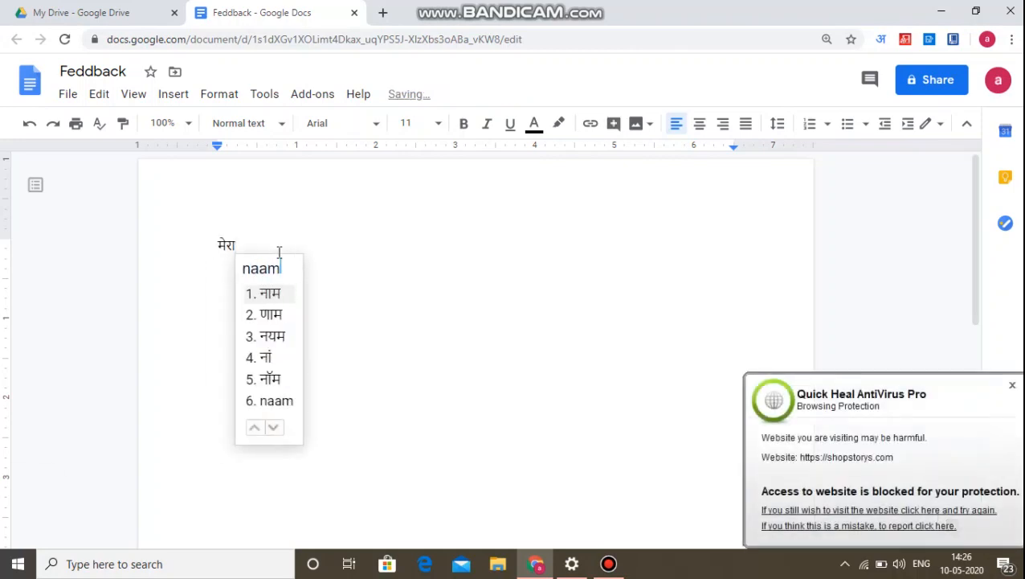
key("Return")
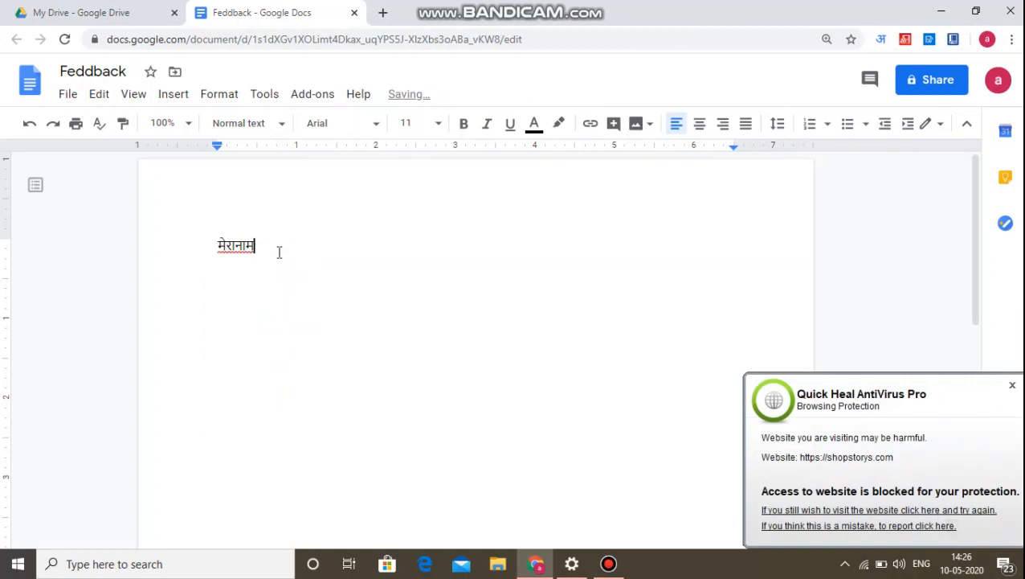
left_click(237, 246)
left_click(275, 242)
Step: Enter the person's full name in Hindi script after "मेरा नाम", correcting the surname's spelling
type("amruta")
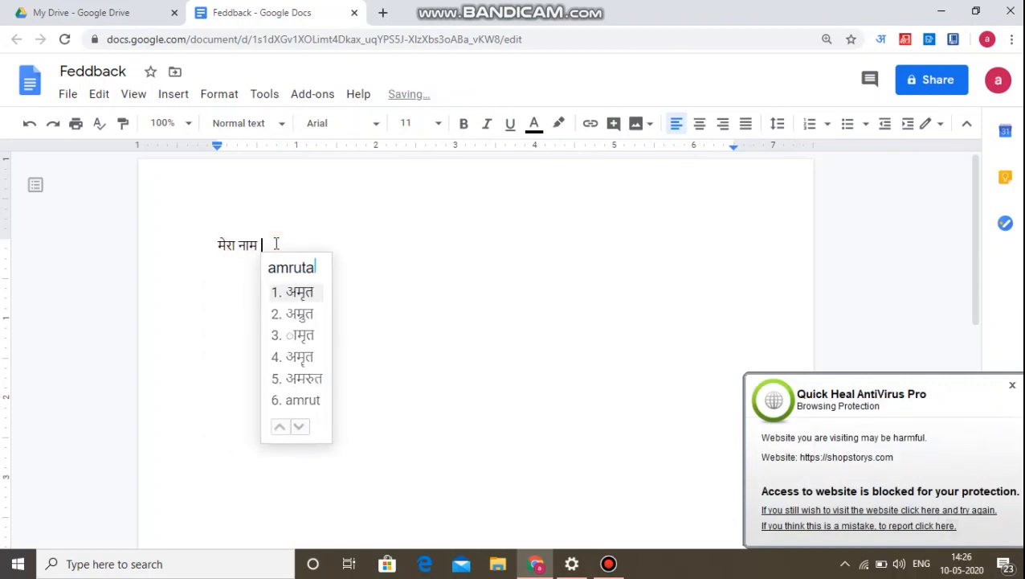
key("Return")
type("bhuaskute")
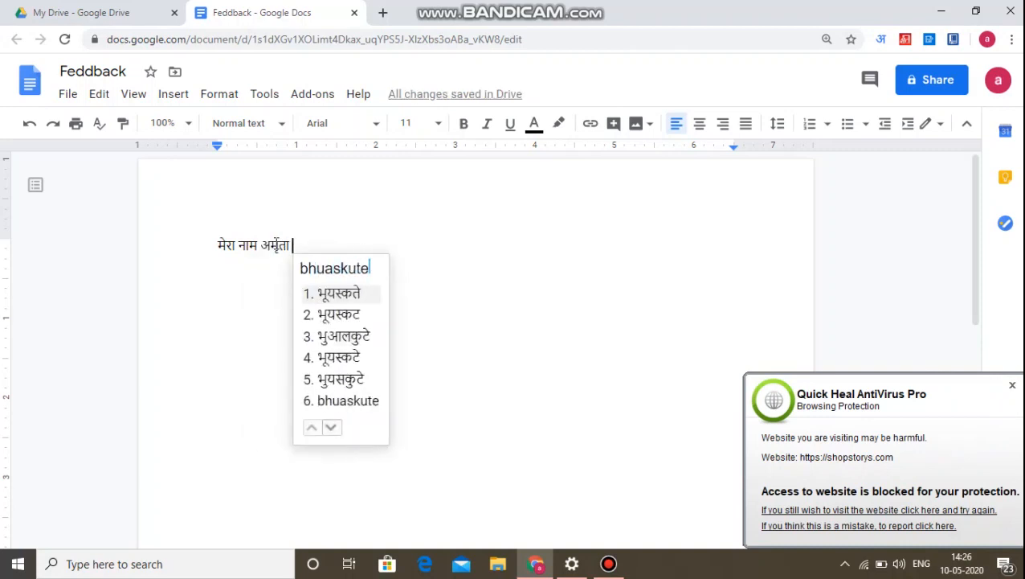
key("BackSpace")
key("BackSpace")
key("BackSpace")
key("BackSpace")
key("BackSpace")
key("BackSpace")
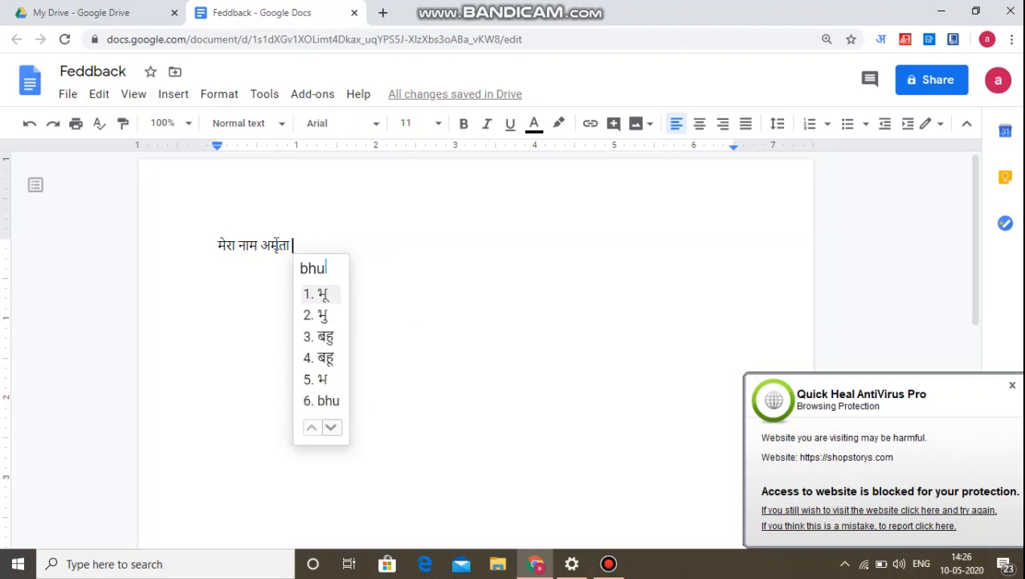
type("skute")
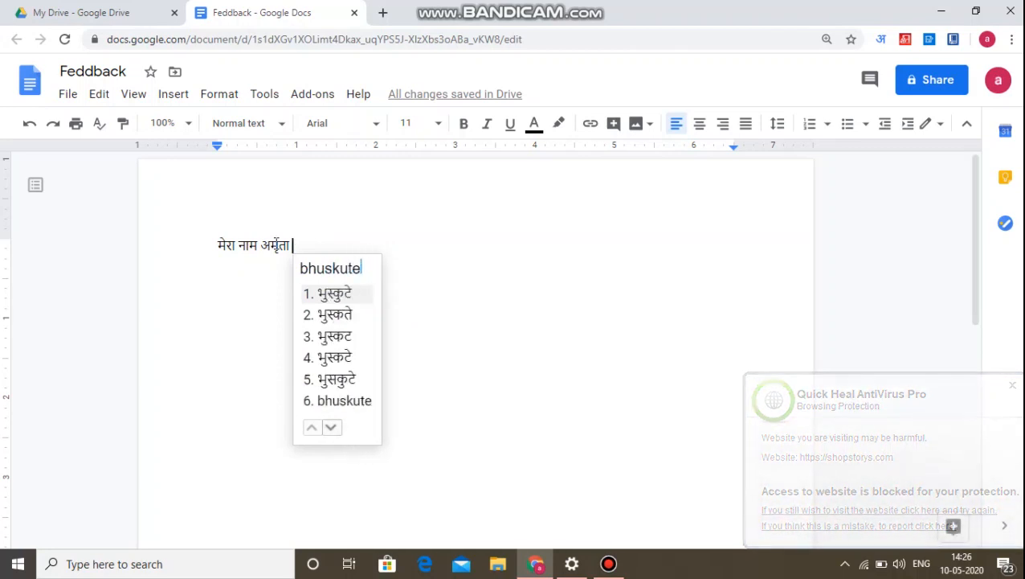
key("Return")
Step: Complete the Hindi sentence with "है", separated by a space, and begin the next one with "मैं"
type("hai")
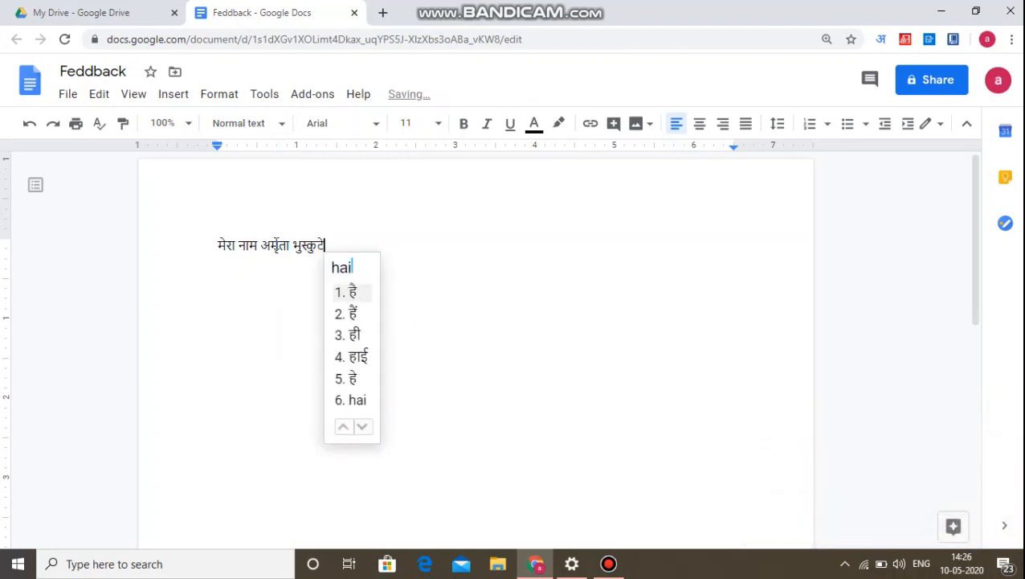
key("Return")
key("Left")
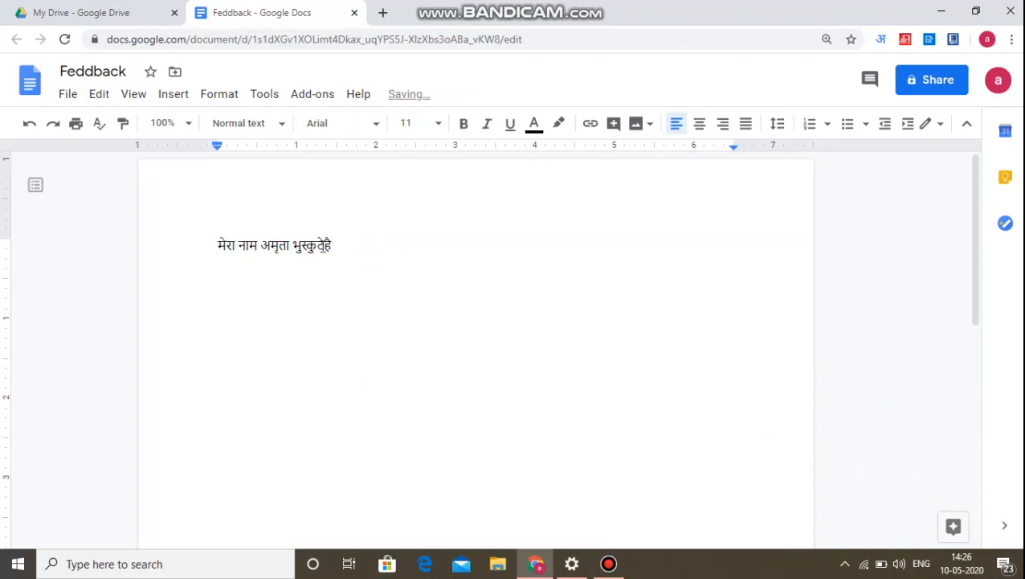
left_click(392, 269)
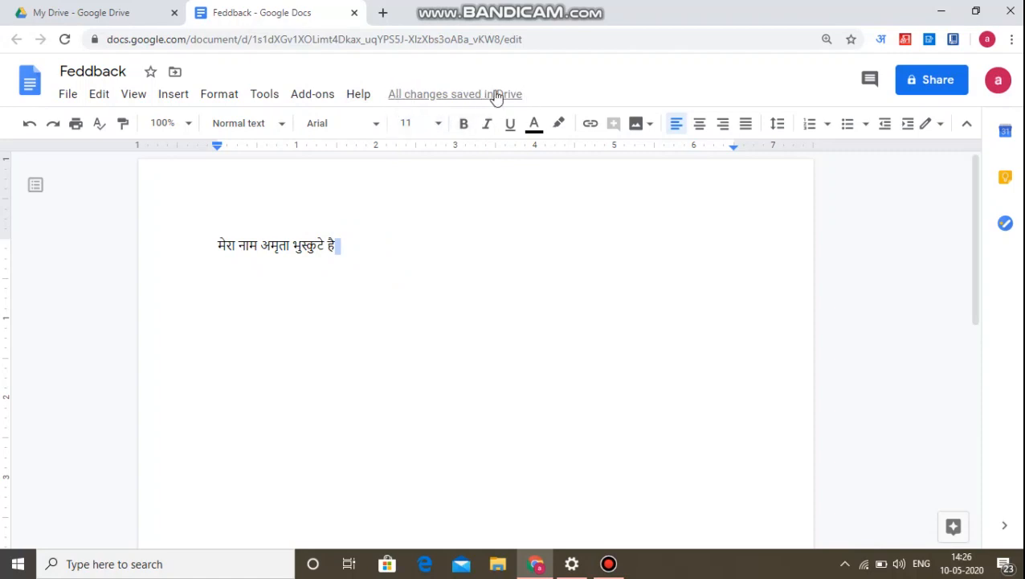
left_click(356, 250)
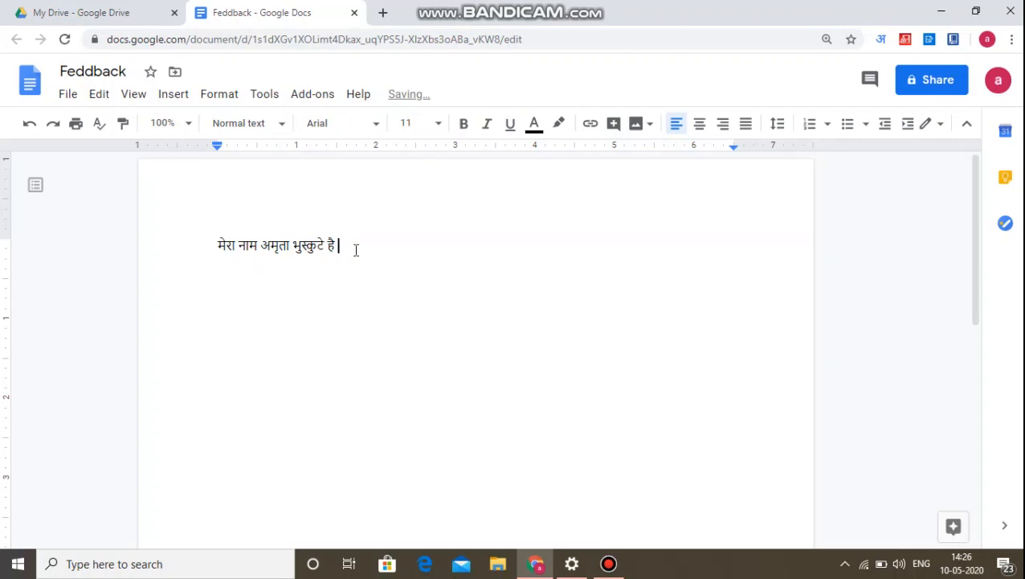
type("mai")
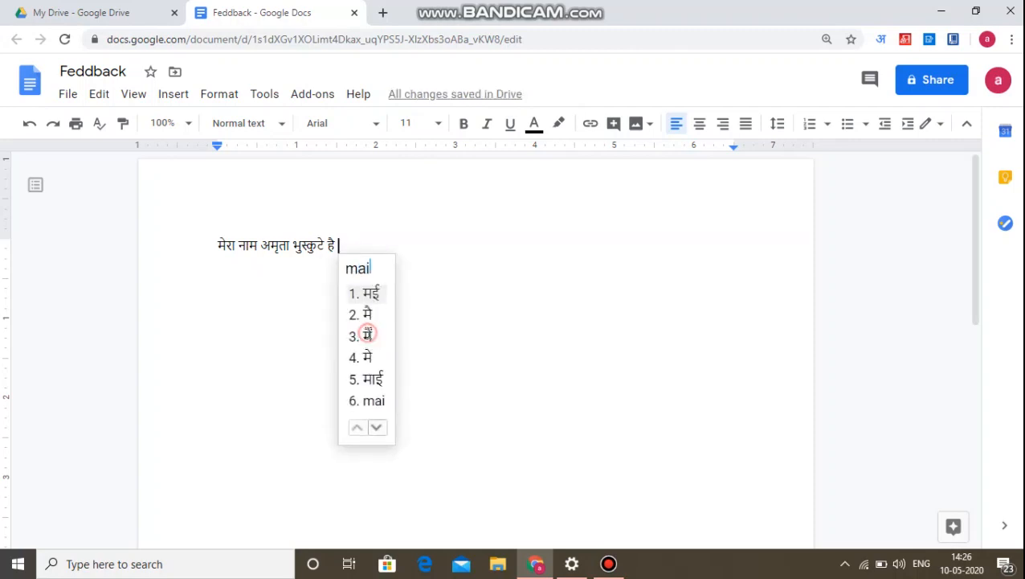
left_click(367, 334)
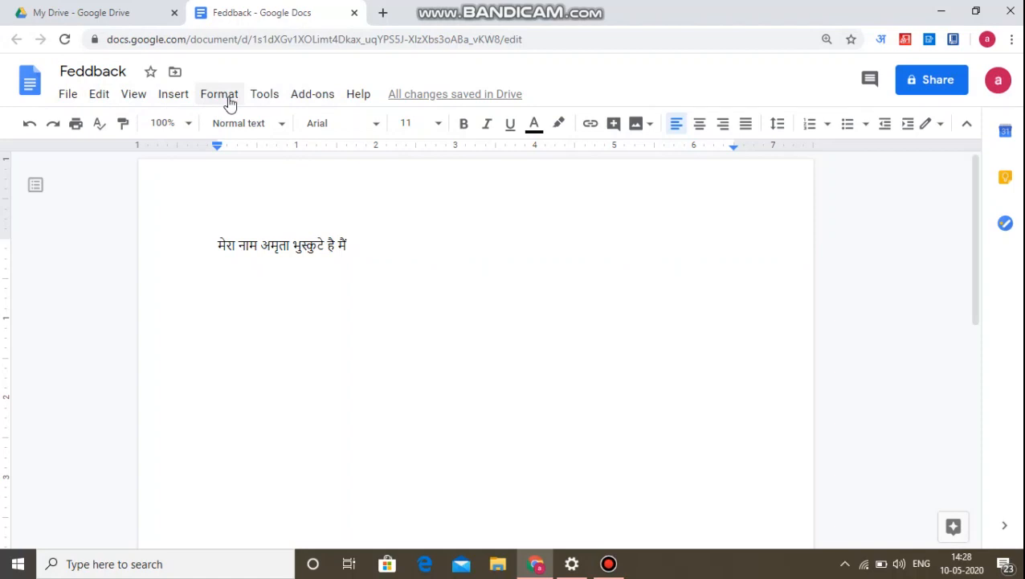
Step: Dictate an English notice asking participants to follow the video tutorials and submit assignments in time using Voice typing, and close the microphone
left_click(259, 96)
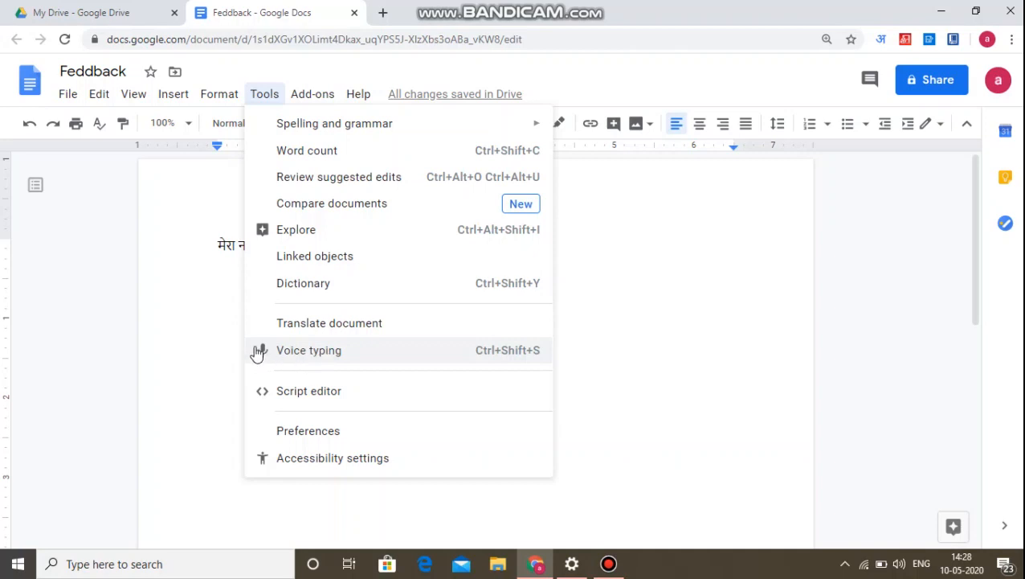
left_click(299, 353)
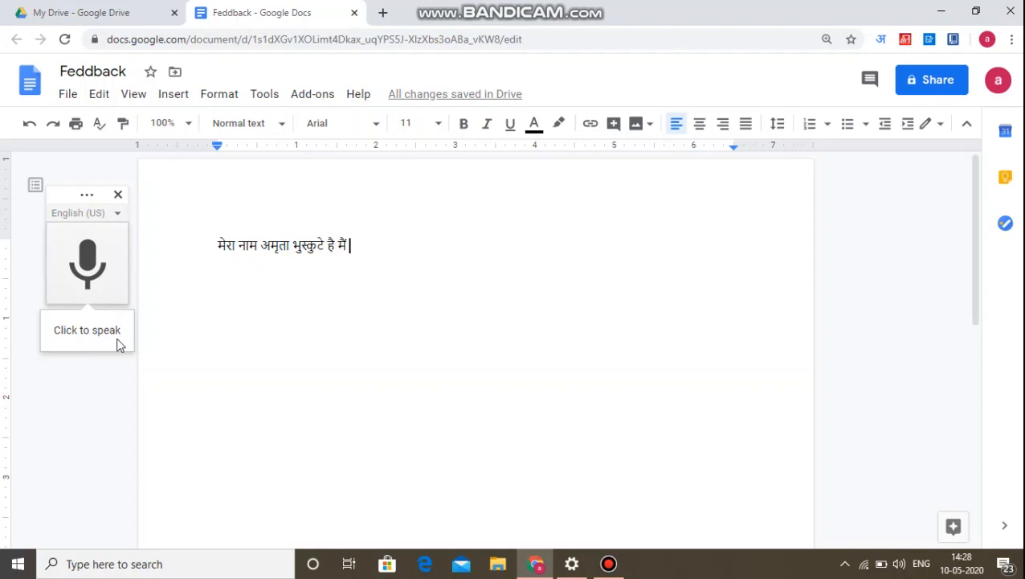
left_click(94, 270)
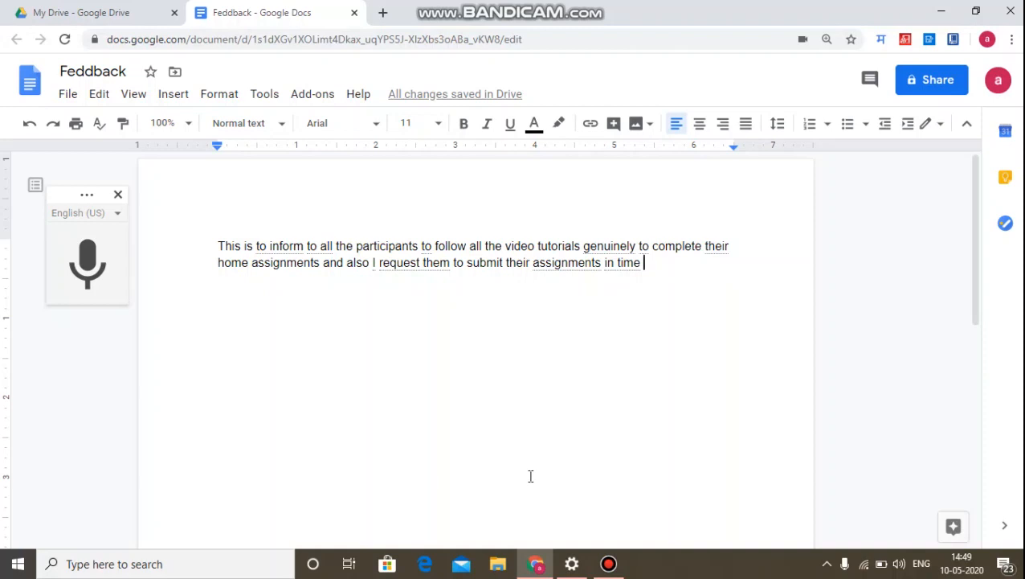
left_click(118, 196)
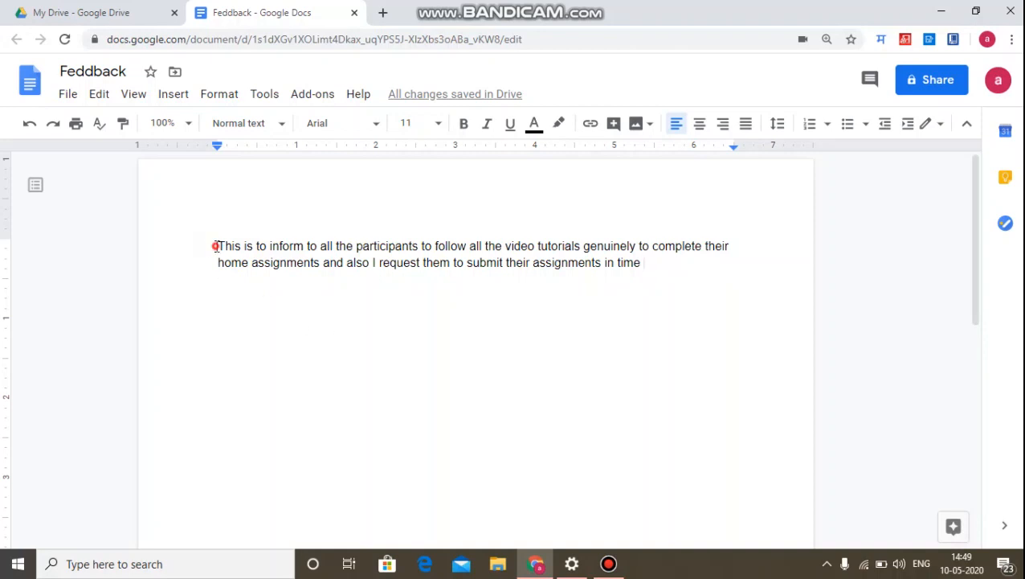
Step: Start translating the document and title the translated copy "हिंदी Feddback"
left_click_drag(215, 247, 660, 273)
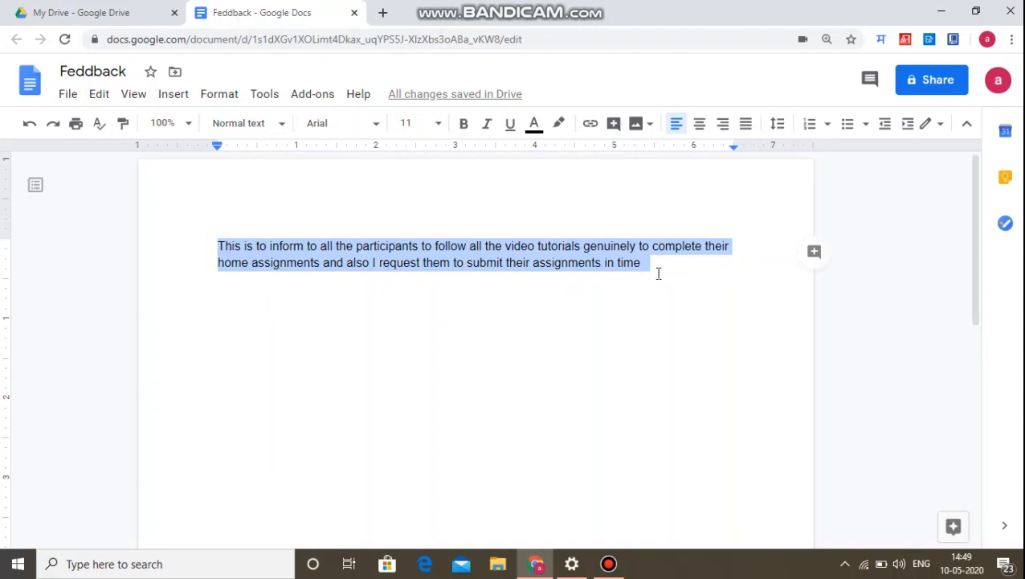
left_click(271, 97)
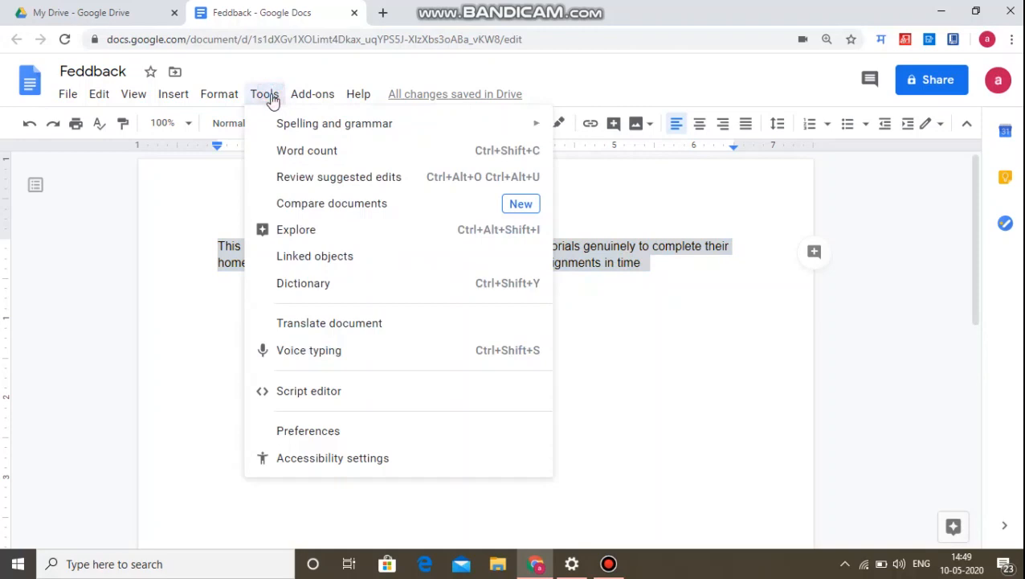
left_click(333, 324)
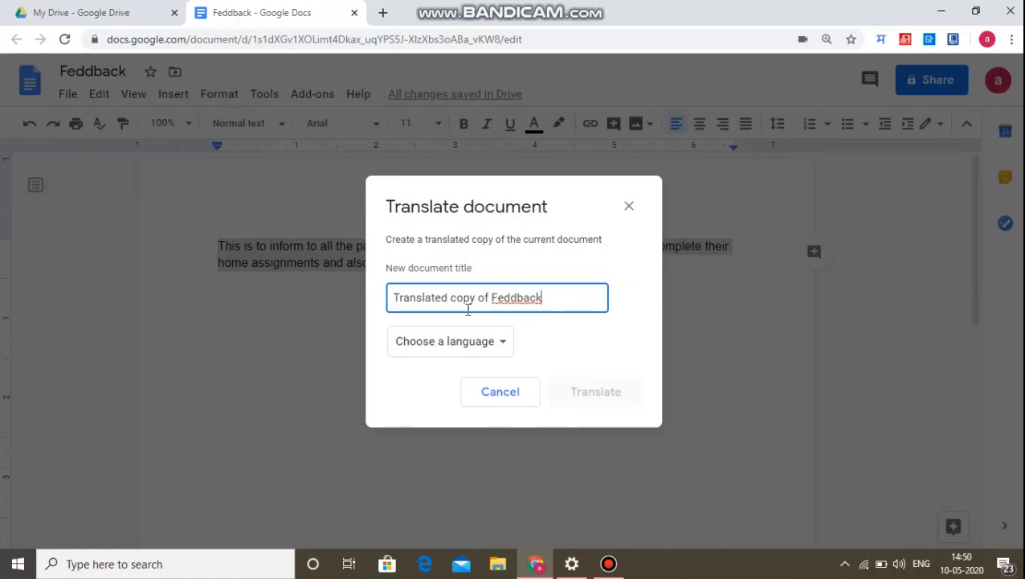
left_click_drag(394, 297, 561, 293)
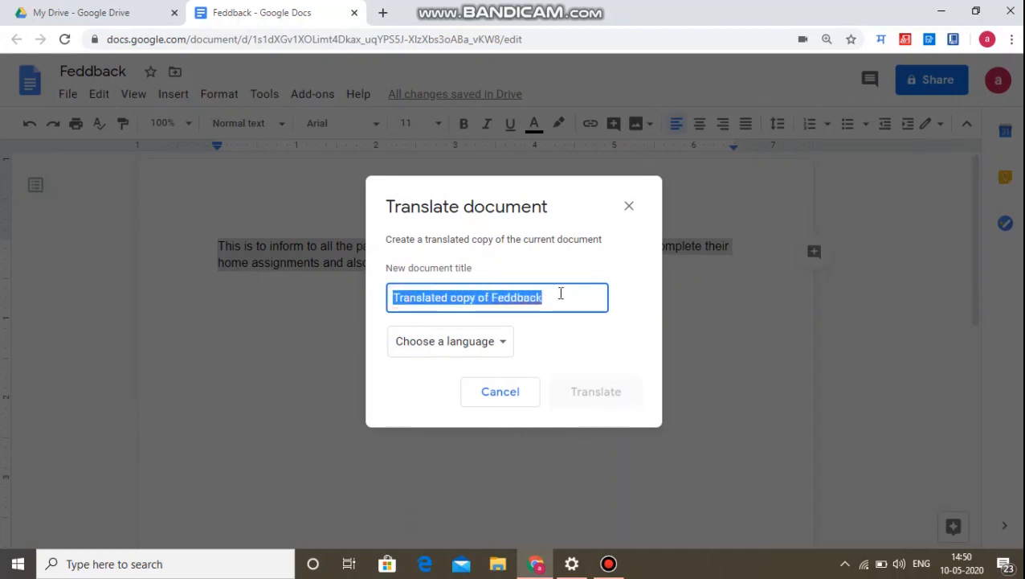
left_click(489, 298)
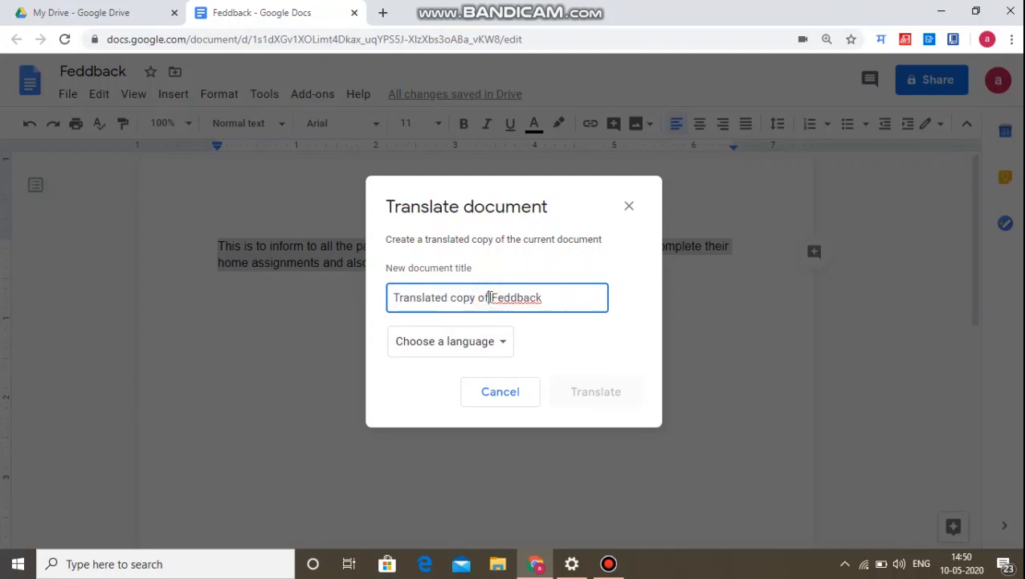
left_click_drag(489, 298, 373, 307)
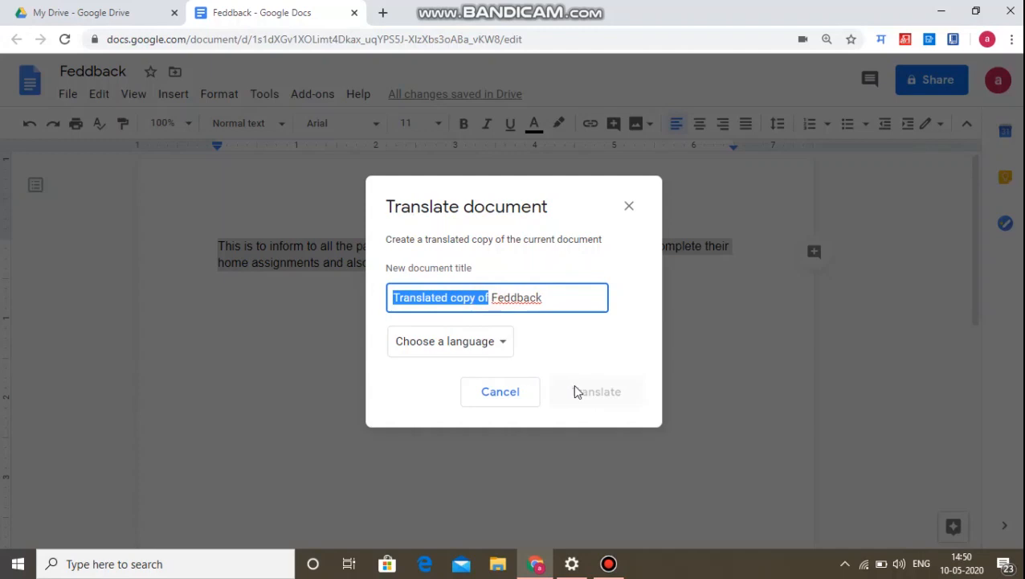
type("hindi")
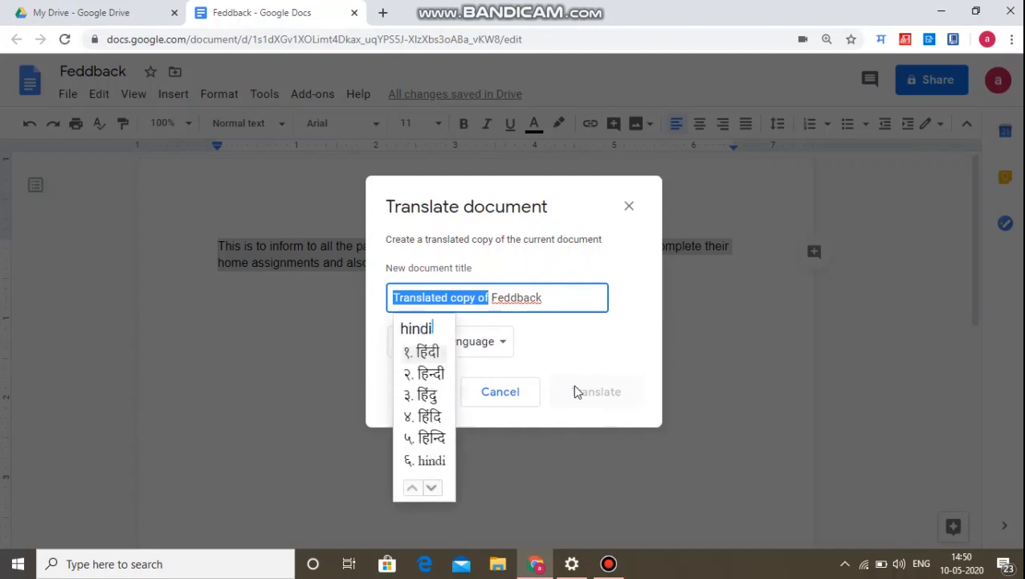
left_click(425, 354)
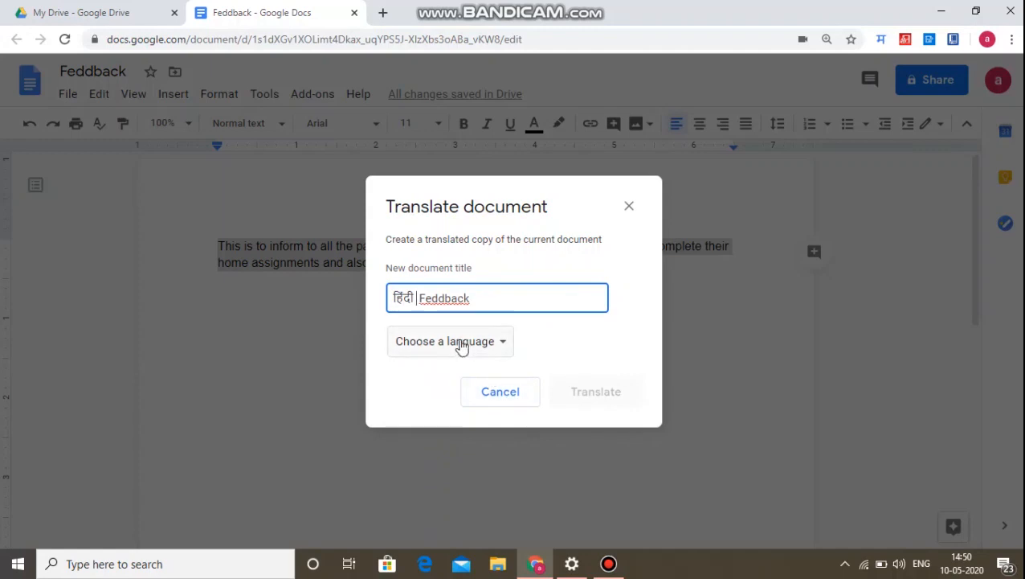
Step: Choose Hindi as the target language, create the translated copy, and dismiss the antivirus notification
left_click(434, 343)
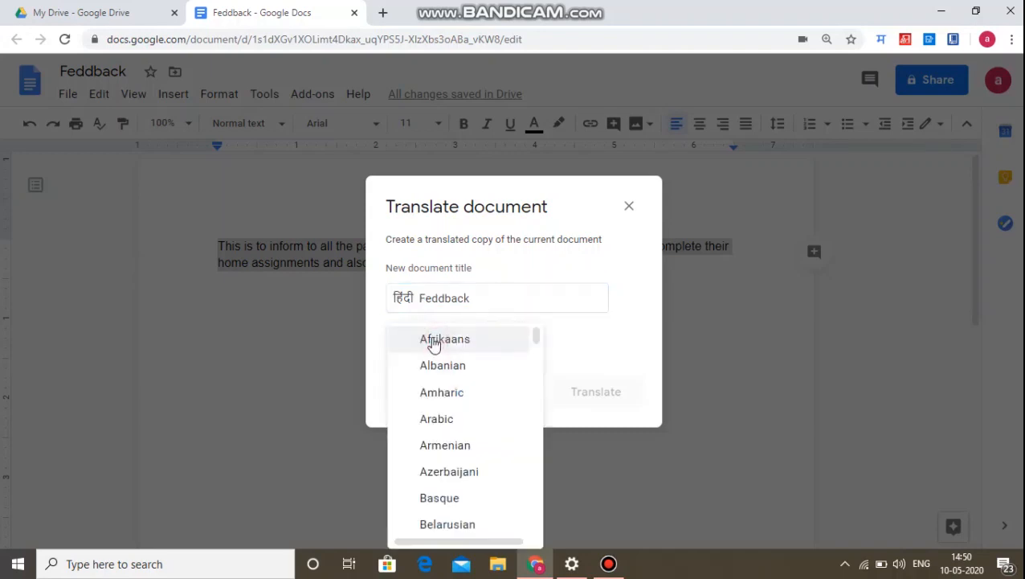
scroll(485, 455, "down", 3)
scroll(487, 456, "down", 8)
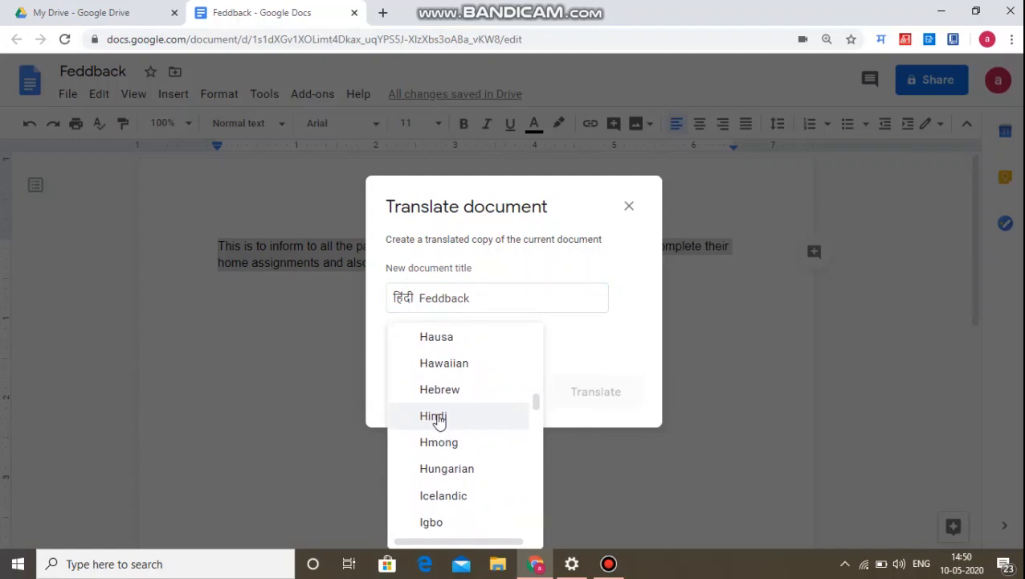
left_click(438, 417)
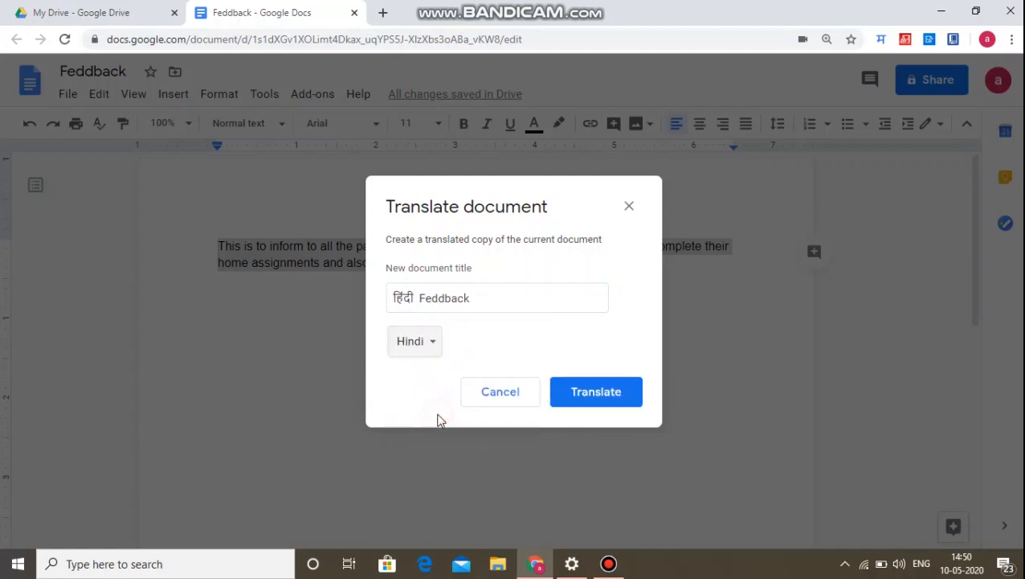
left_click(608, 400)
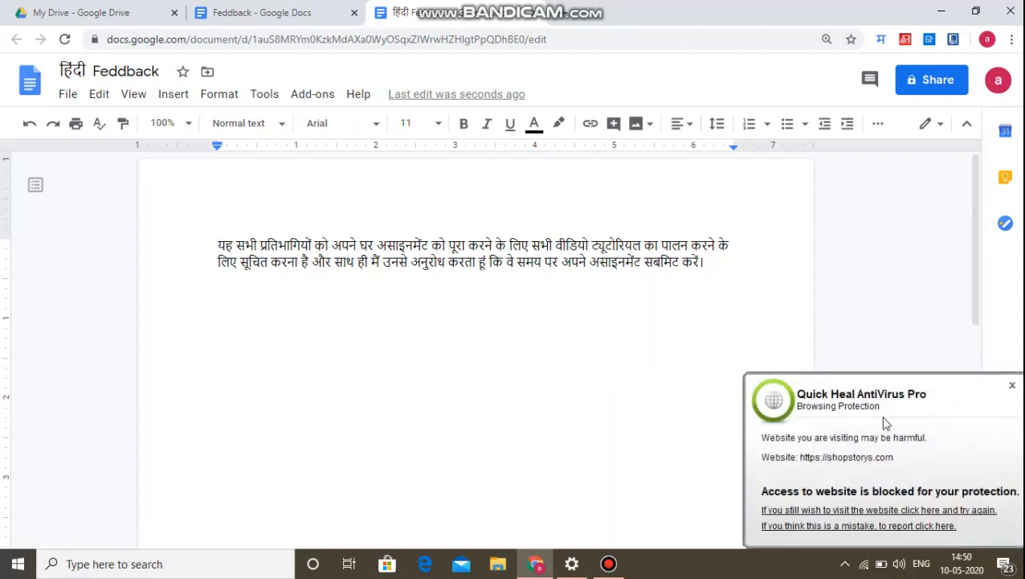
left_click(1009, 384)
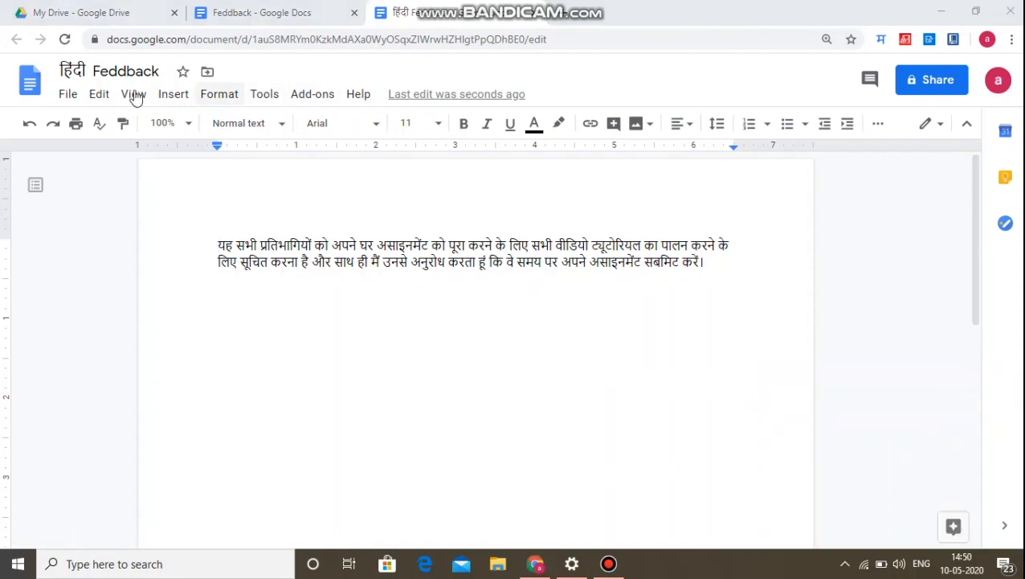
Step: Check the translated copy's title and compare its Hindi text with the original English document, dismissing the antivirus notification
left_click(63, 69)
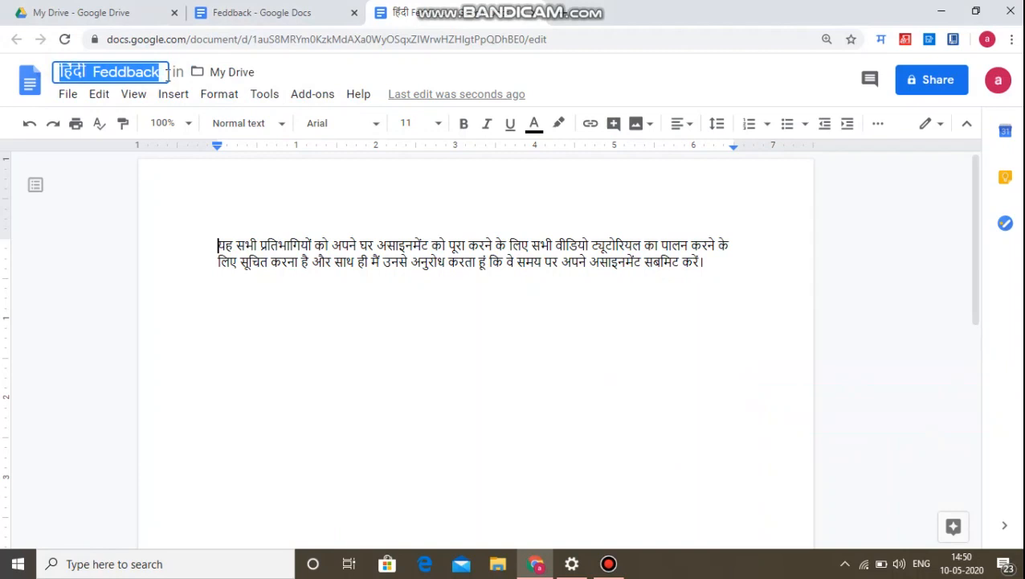
left_click(166, 73)
key("Return")
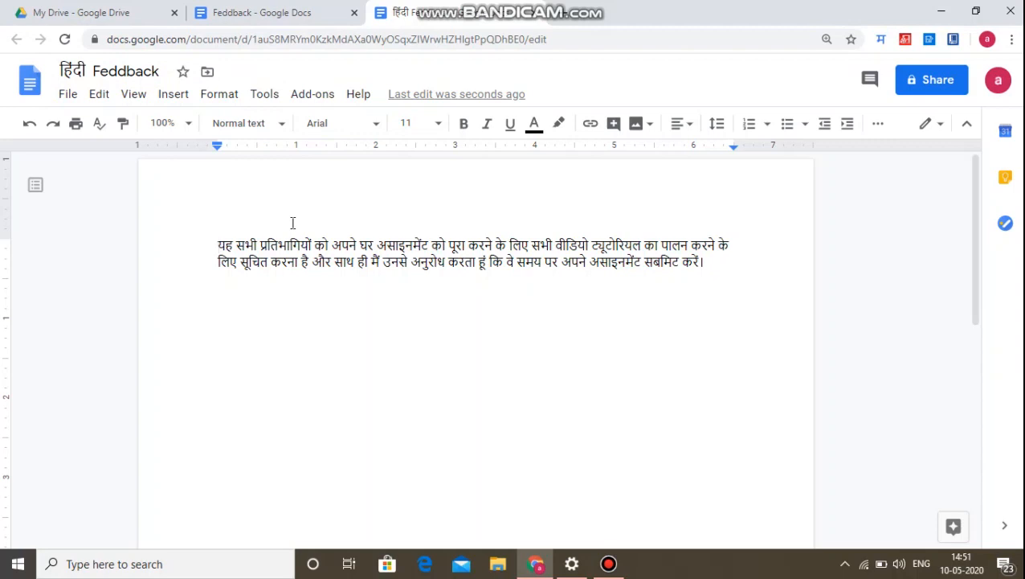
left_click(258, 24)
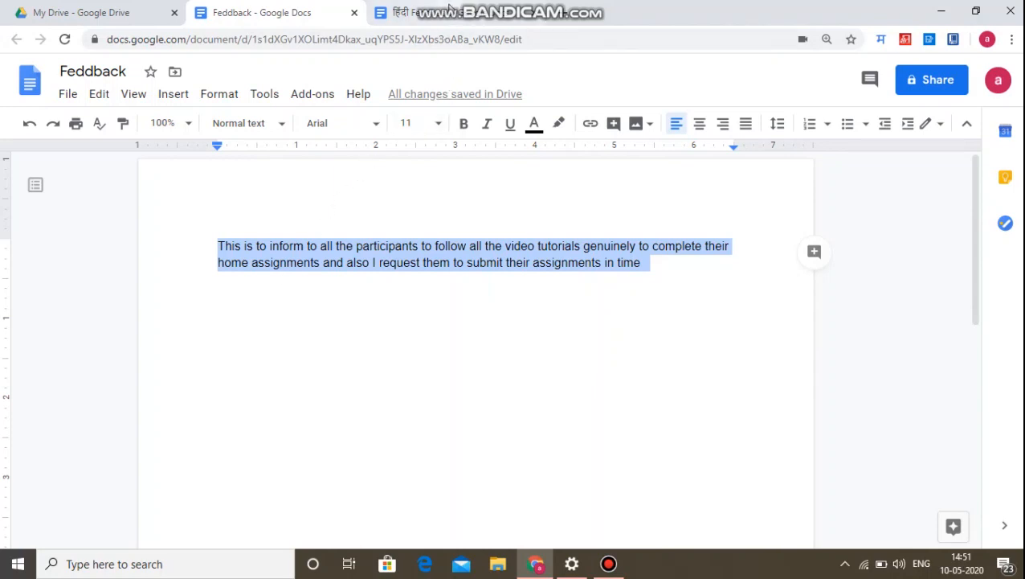
left_click(448, 10)
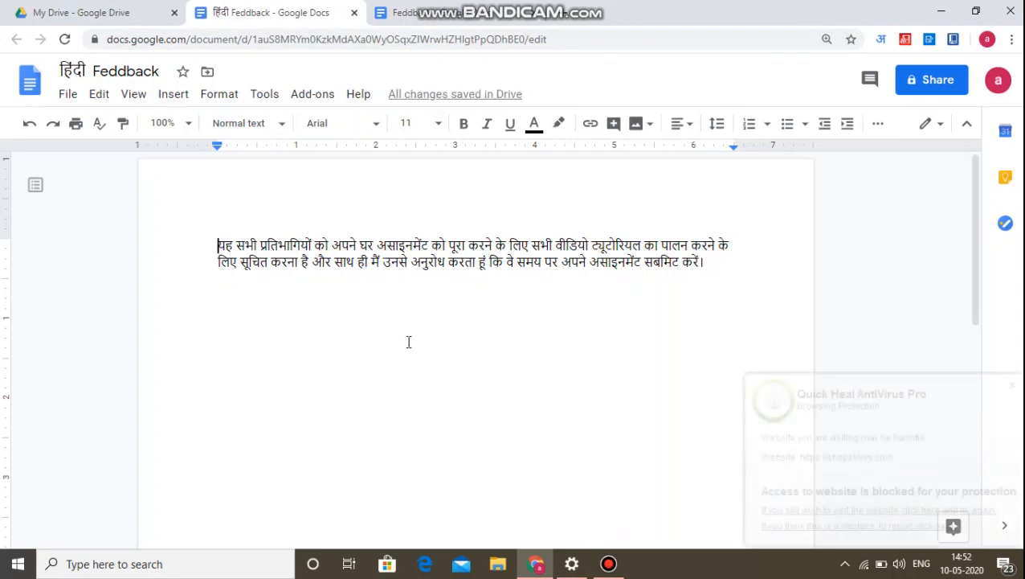
left_click(1012, 387)
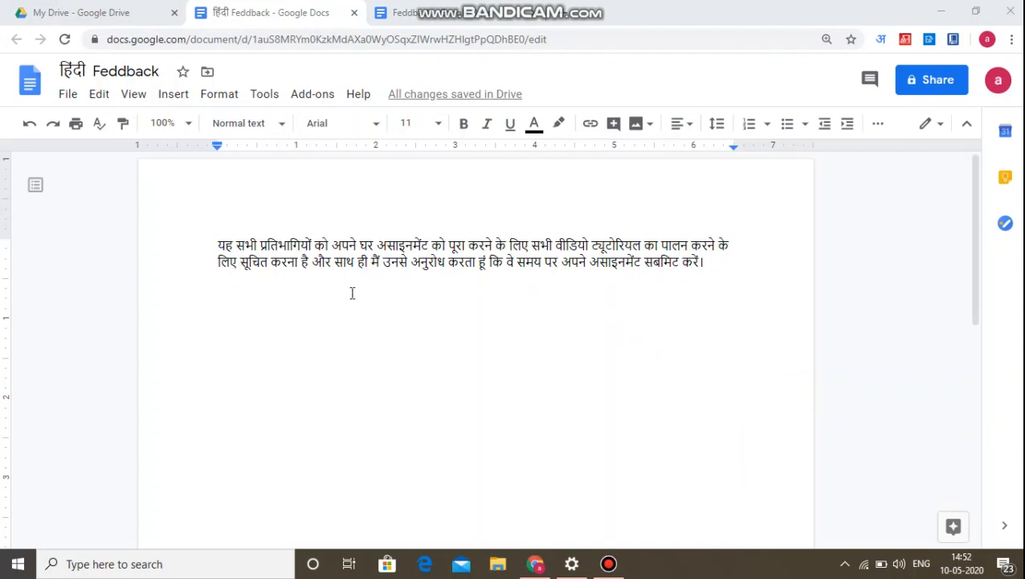
Step: Replace "यह सभी" at the beginning of the Hindi paragraph with "मैं सभी", keeping a space between the words
left_click(216, 243)
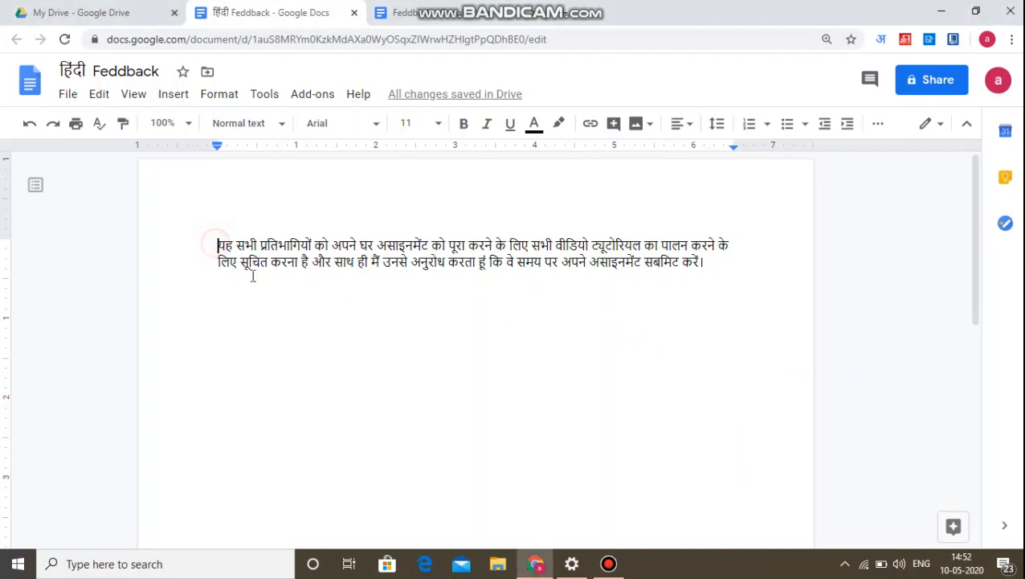
type("mai")
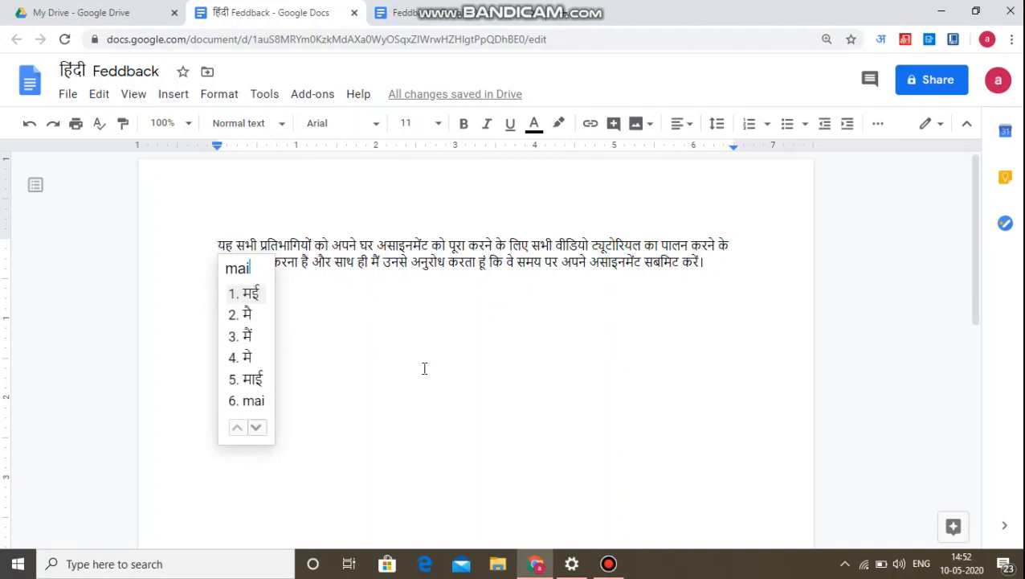
key("Down")
key("Down")
key("Return")
type("sabheei")
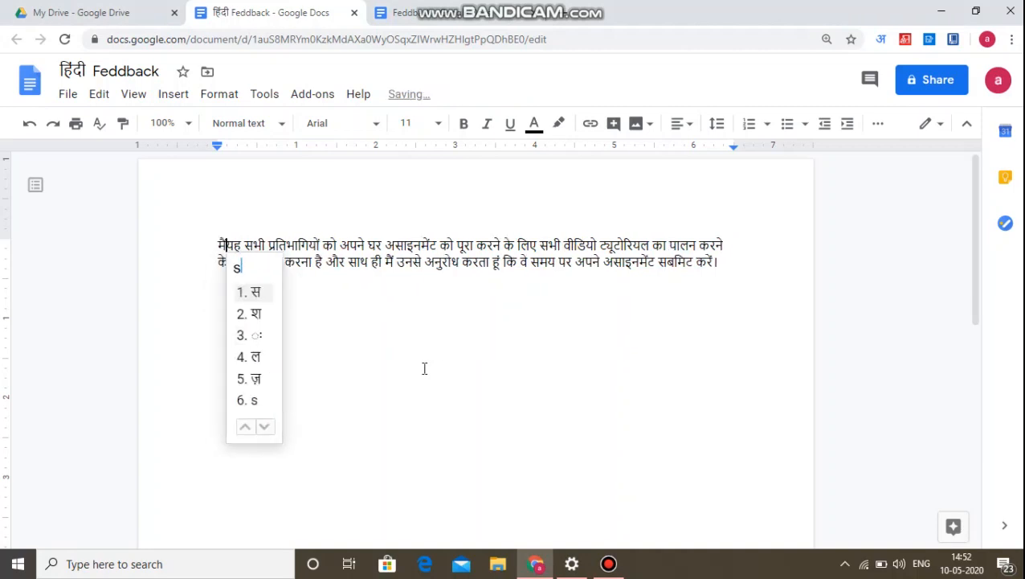
key("Escape")
key("space")
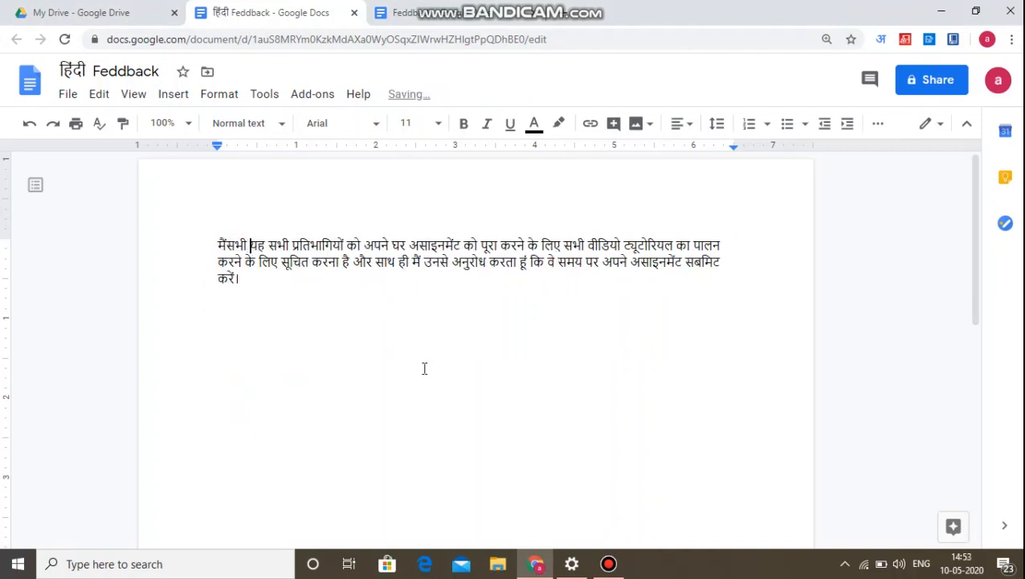
left_click(229, 245)
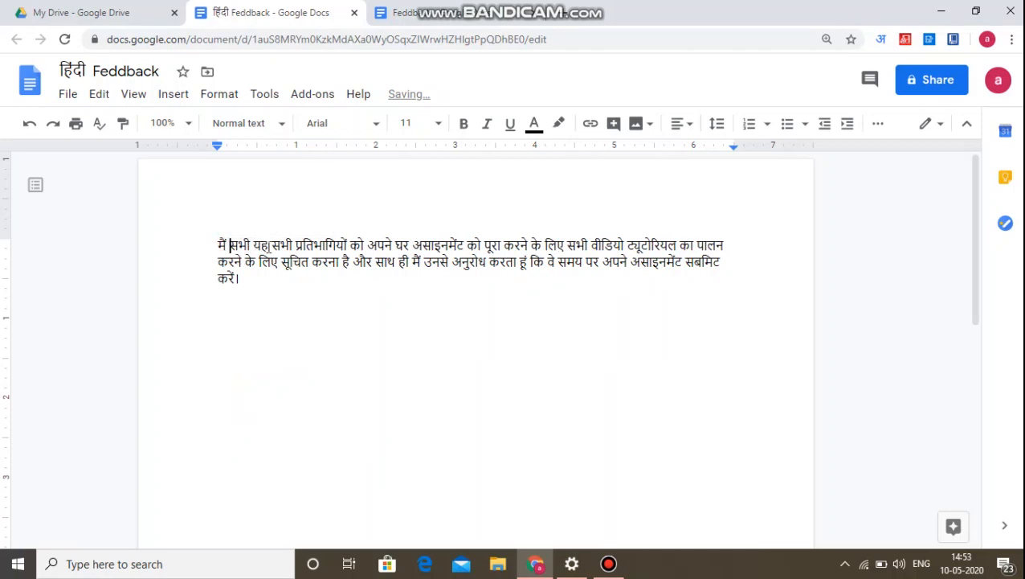
left_click_drag(253, 245, 293, 246)
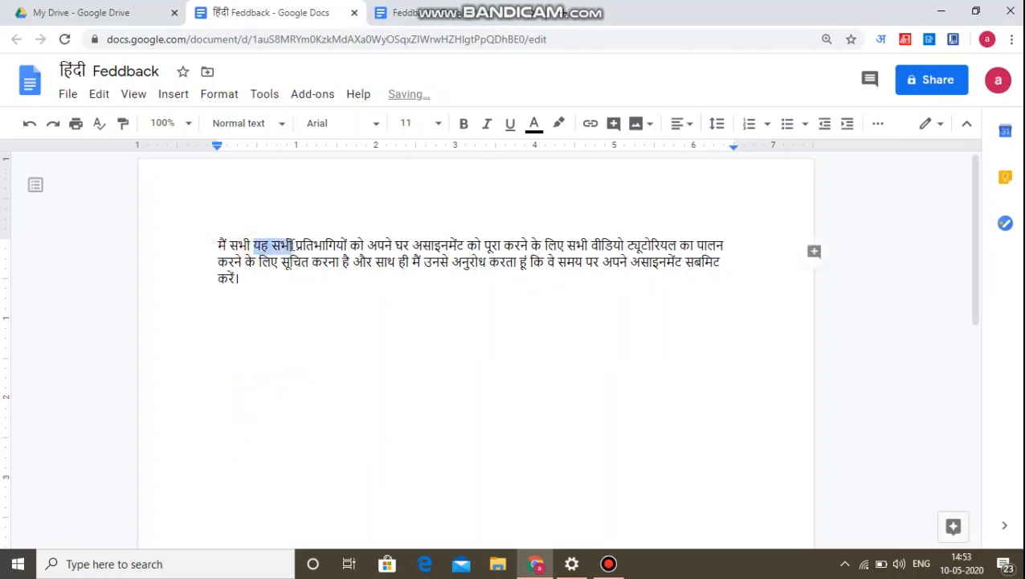
key("BackSpace")
Step: Insert the Hindi words "सूचित", "करना", "चाहती", "हूँ" and "की" after "प्रतिभागियों को" in the first line
left_click(328, 244)
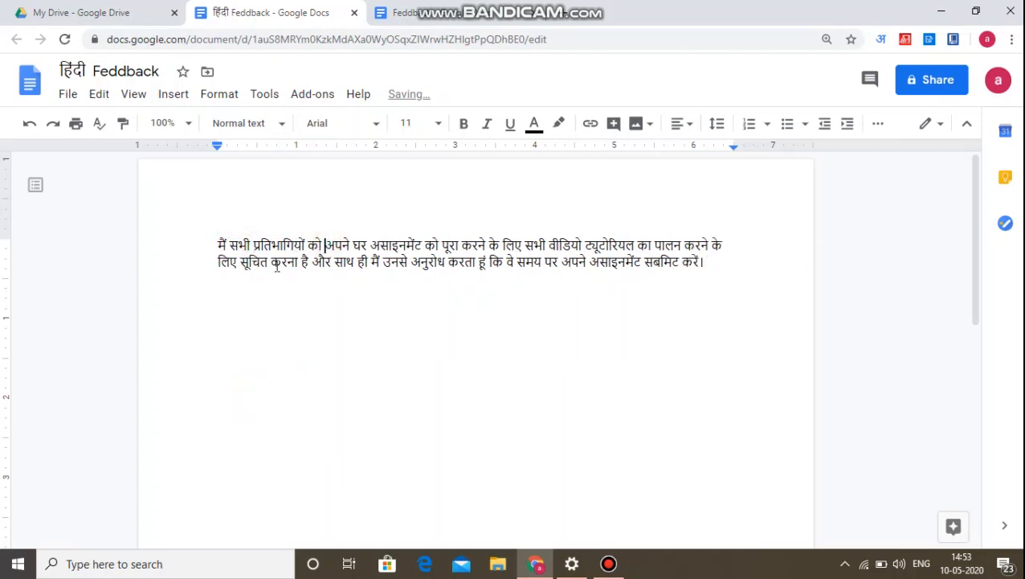
type("suchit")
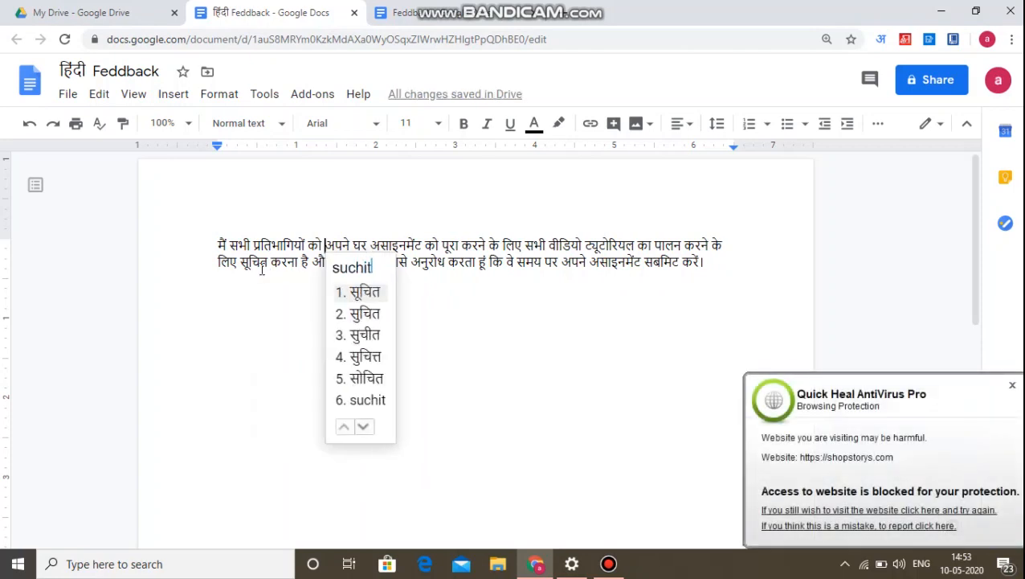
key("space")
type("karna")
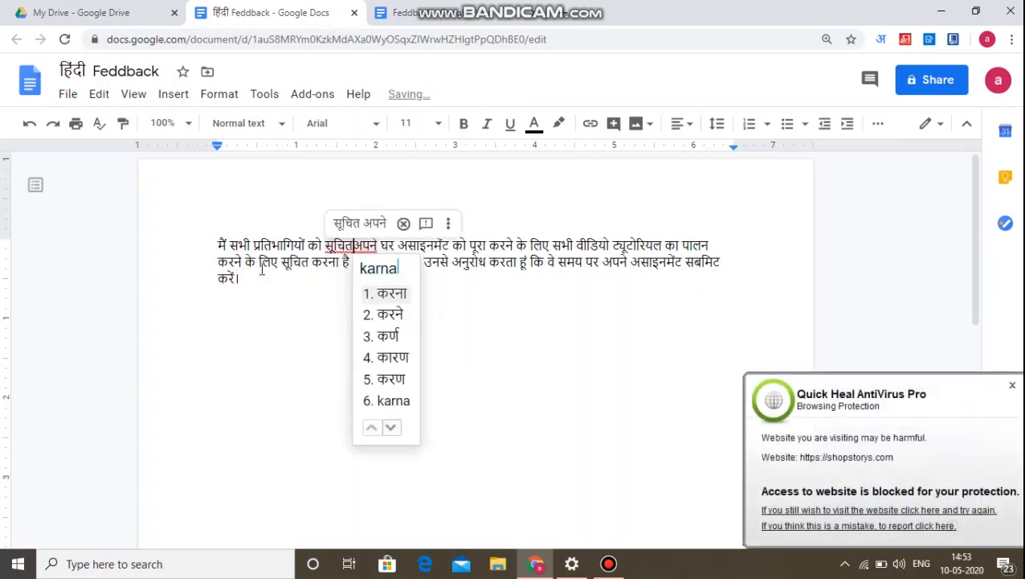
key("space")
type("chahtee")
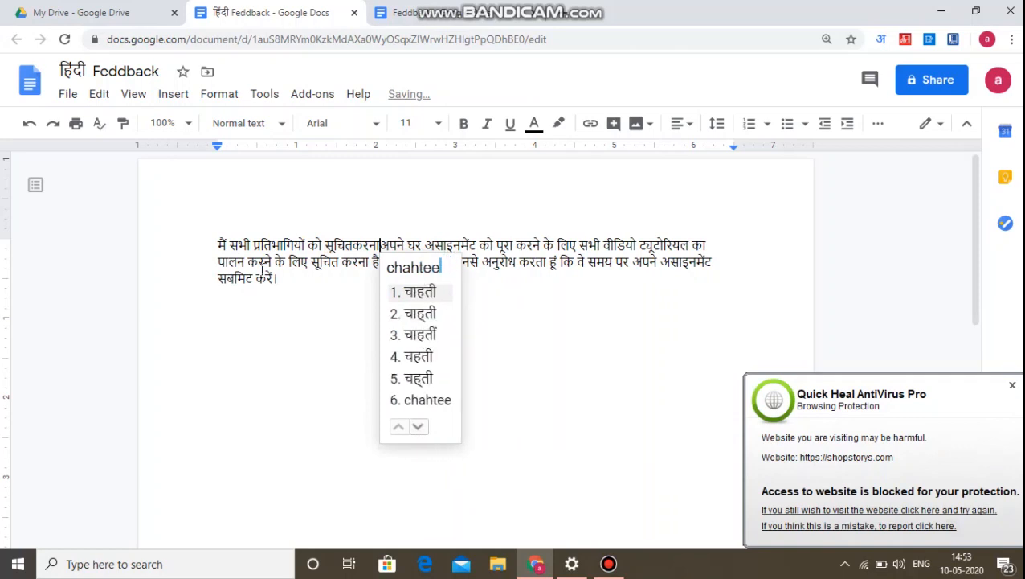
key("space")
type("hu")
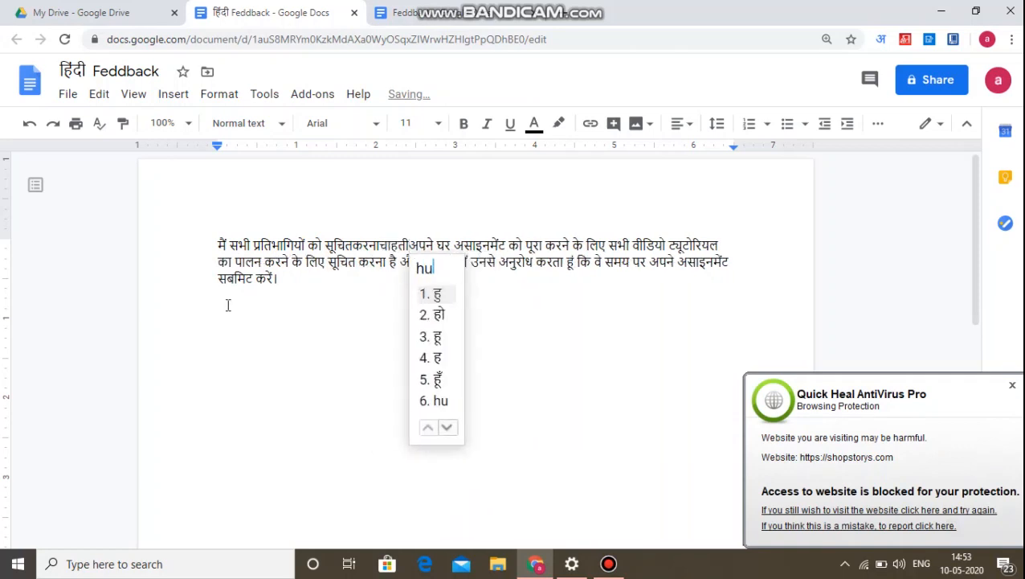
left_click(432, 380)
key("space")
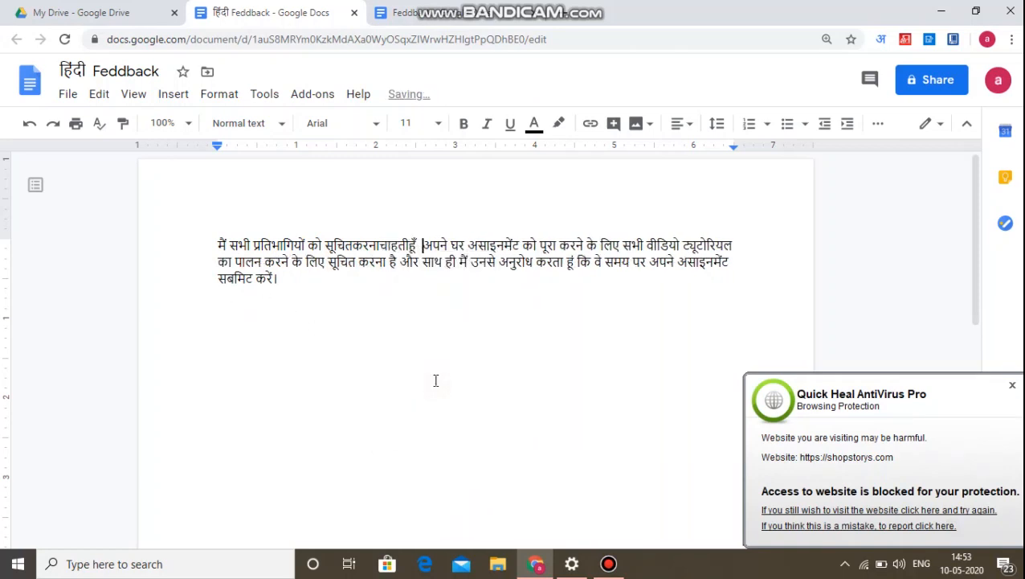
type("kee2")
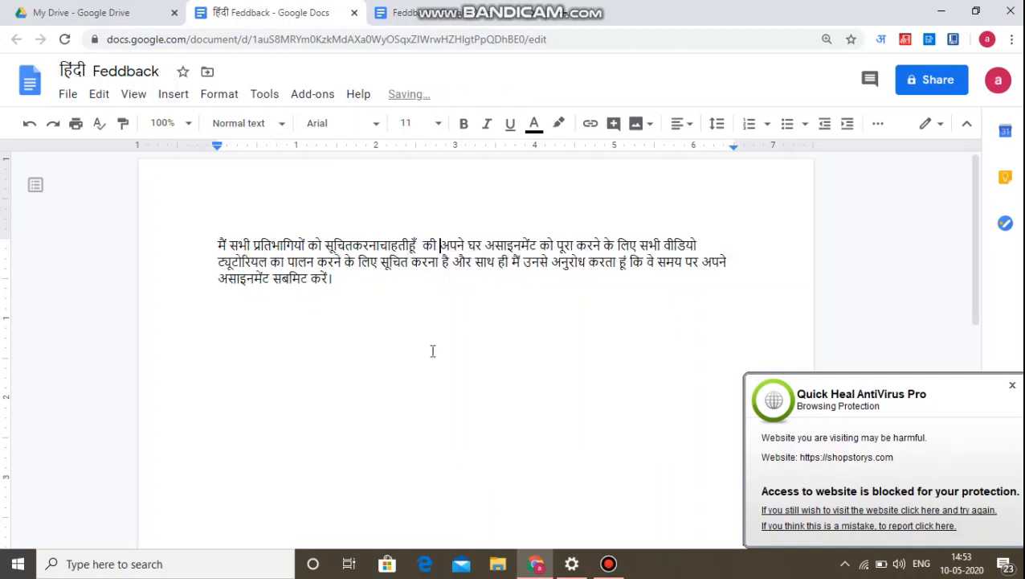
Step: Add the missing spaces between the joined words so the phrase reads "सूचित करना चाहती हूँ"
left_click(409, 247)
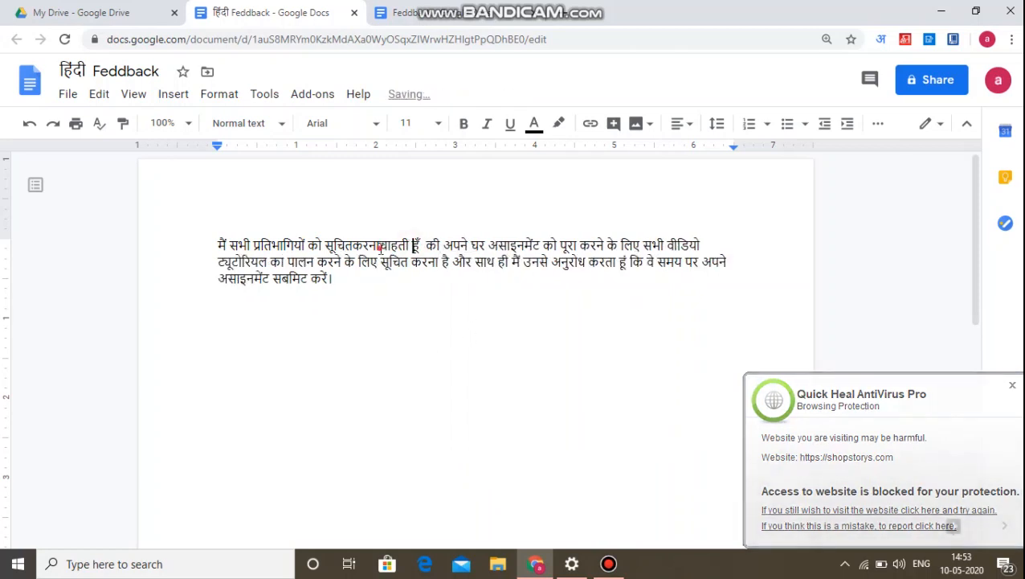
left_click(380, 247)
left_click(354, 247)
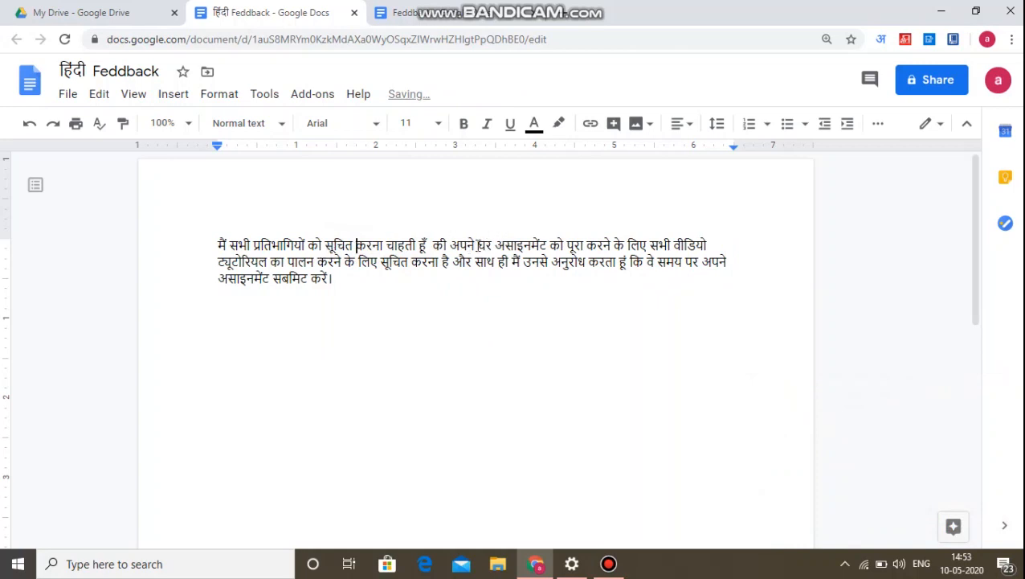
Step: Replace the word "घर" before "असाइनमेंट" in the first line with the English word "home"
left_click_drag(475, 245, 496, 245)
key("BackSpace")
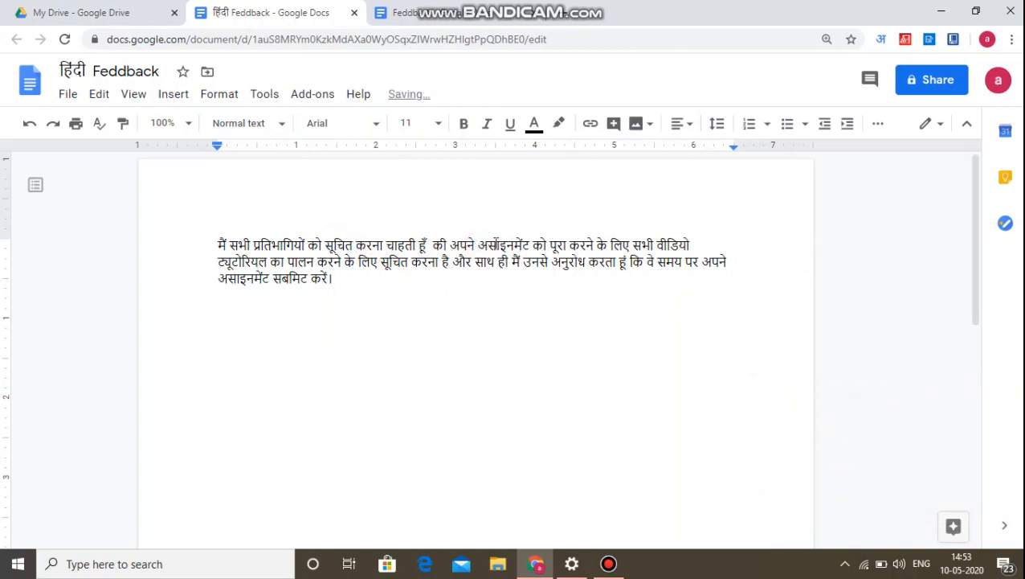
type("hom")
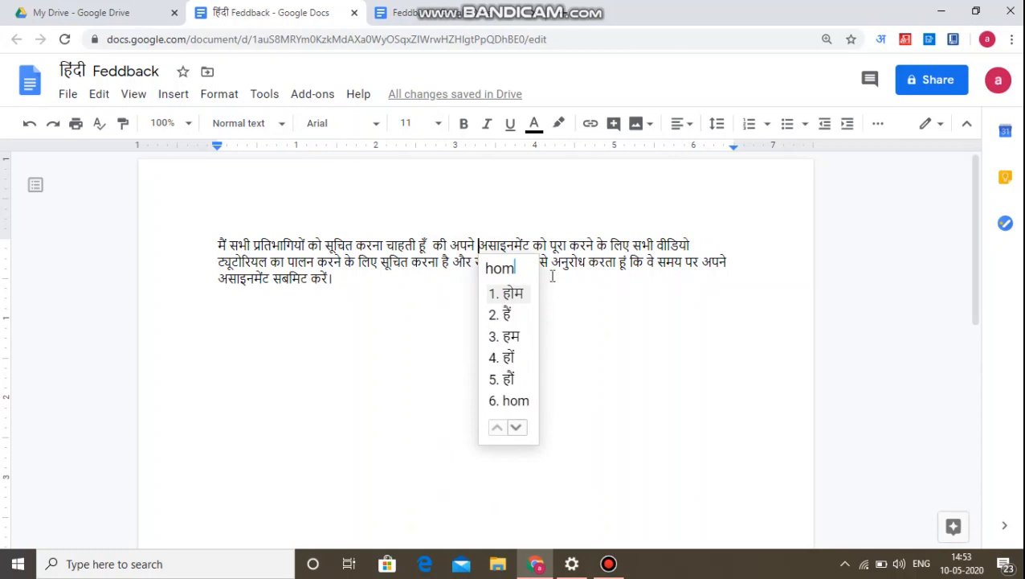
type("e")
left_click(521, 400)
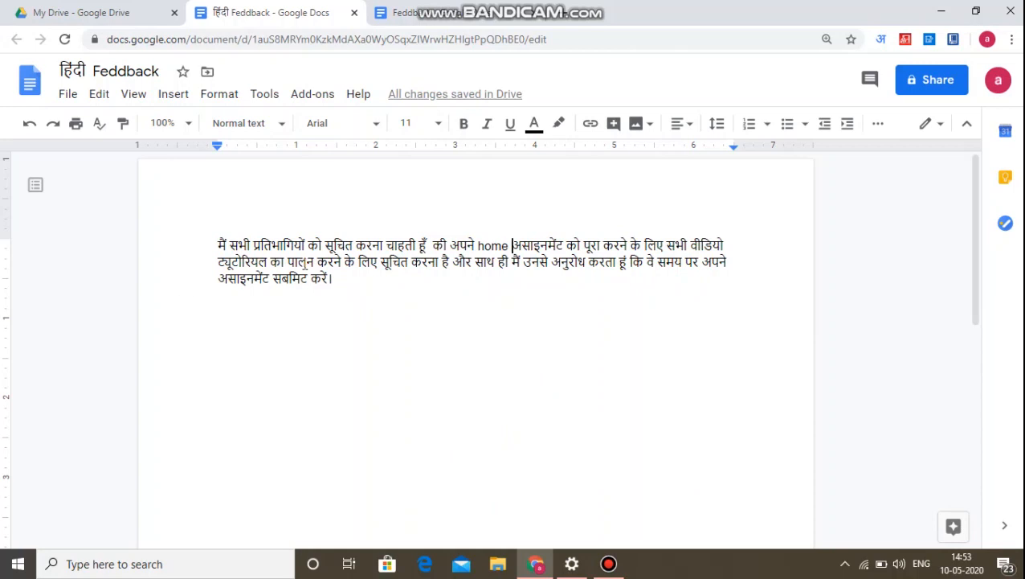
left_click(335, 263)
type("re")
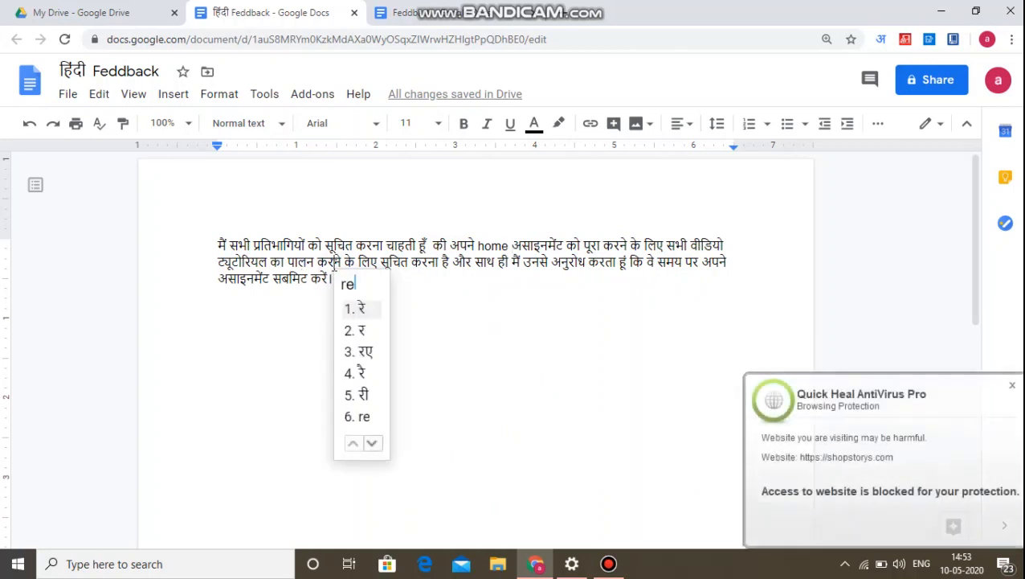
key("space")
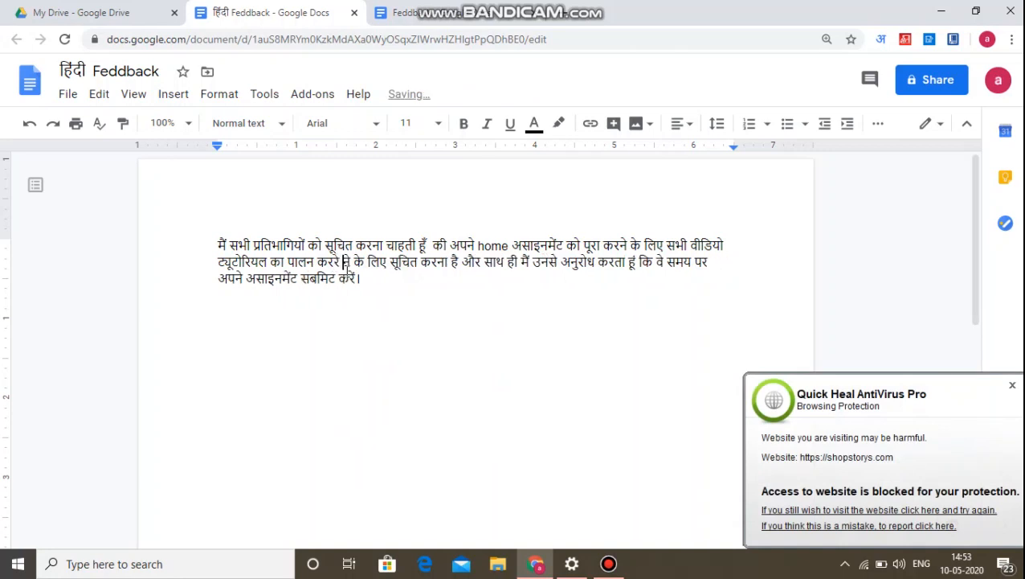
key("BackSpace")
key("BackSpace")
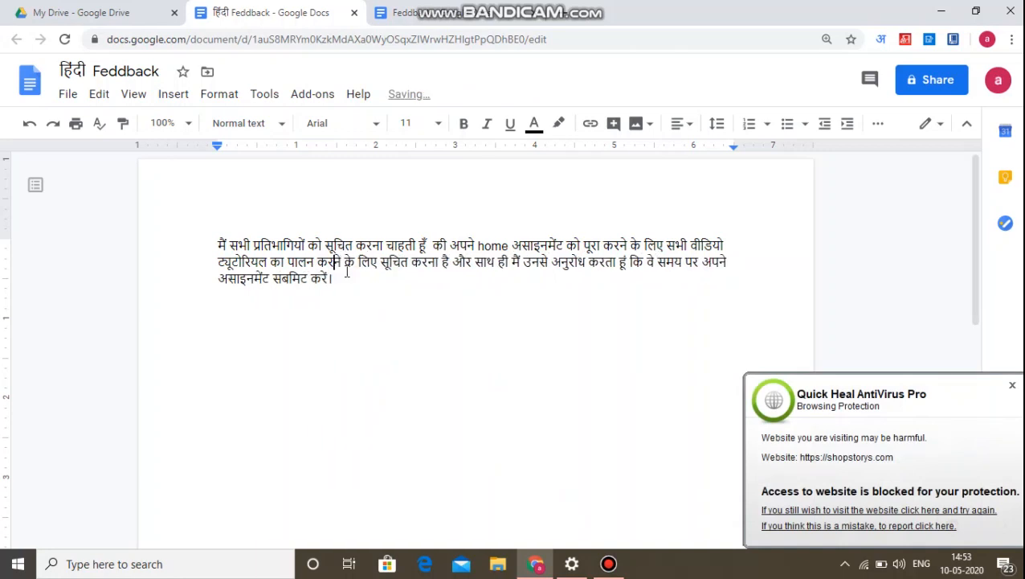
Step: Replace "करने के लिए सूचित करना है और" after "पालन" with "करे" and a line break before "साथ ही"
key("BackSpace")
type("re")
key("space")
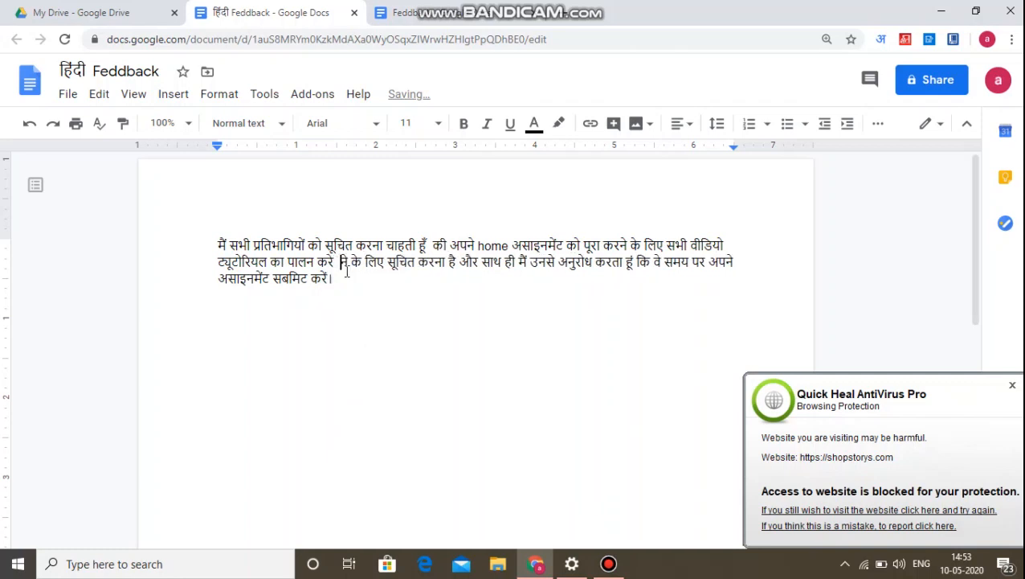
key("Return")
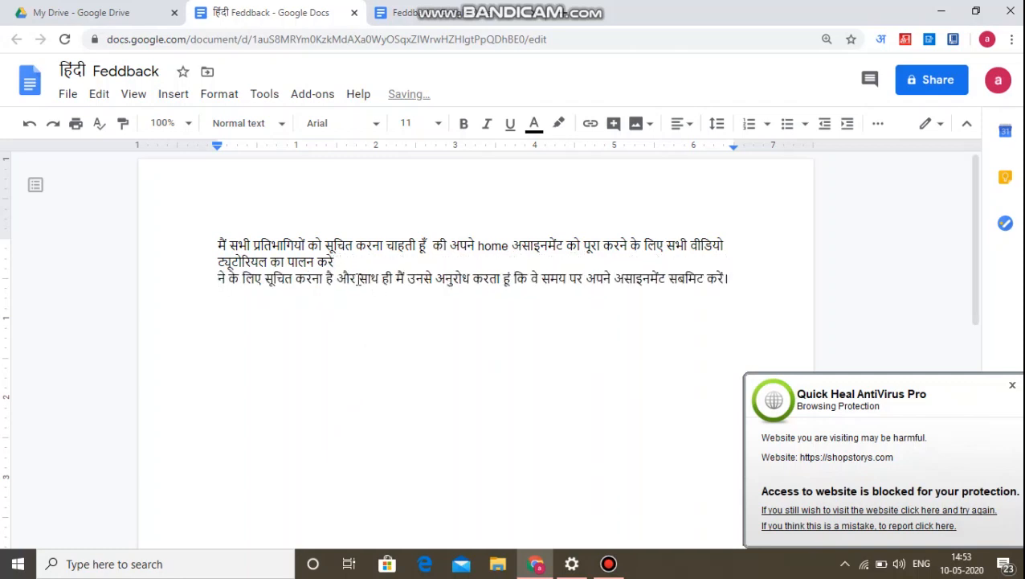
left_click_drag(356, 279, 184, 294)
key("BackSpace")
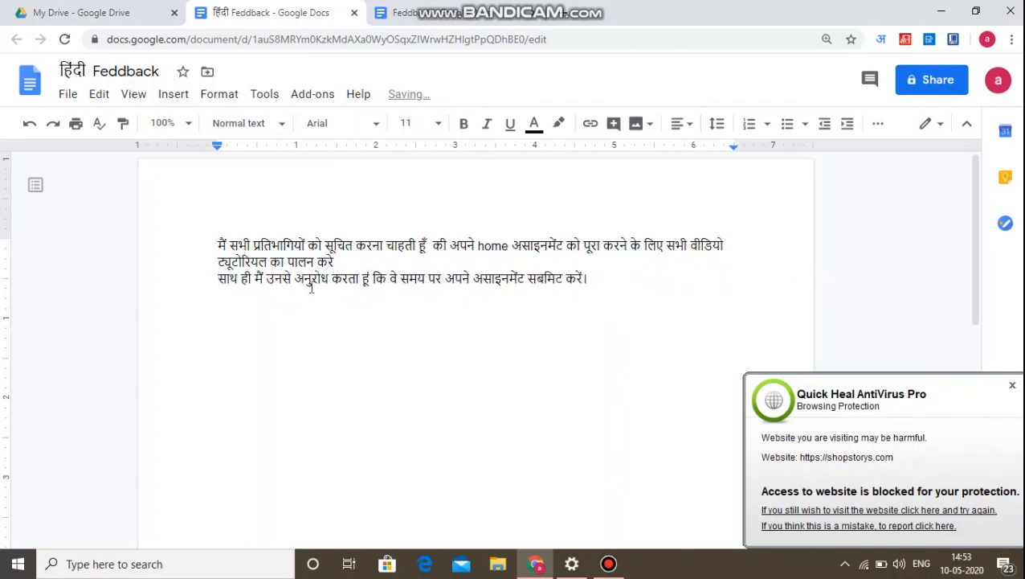
Step: Change "करता" to the feminine form "करती" in the last line, leaving the cursor at the end of the text
left_click(358, 279)
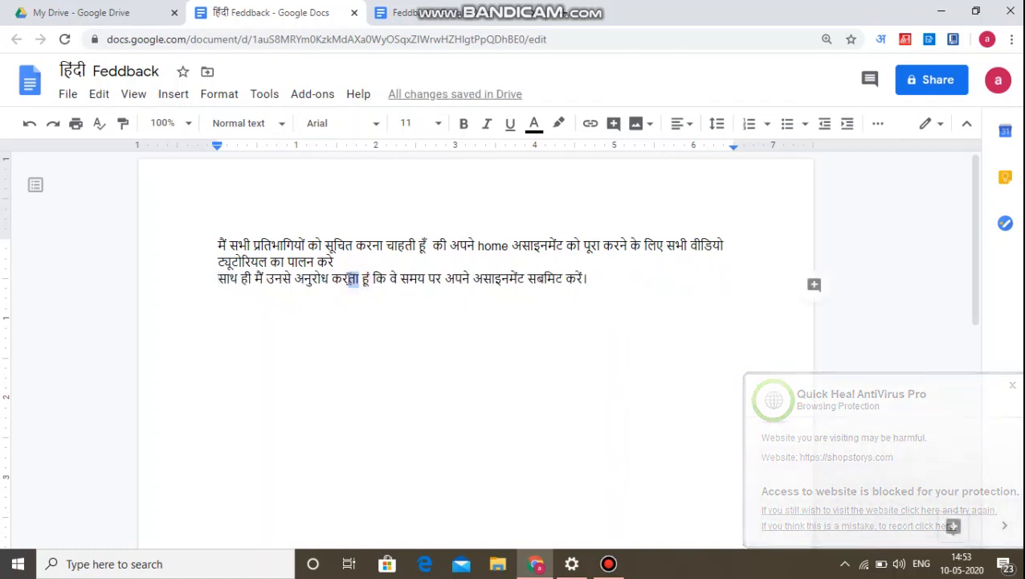
type("tee")
left_click(371, 348)
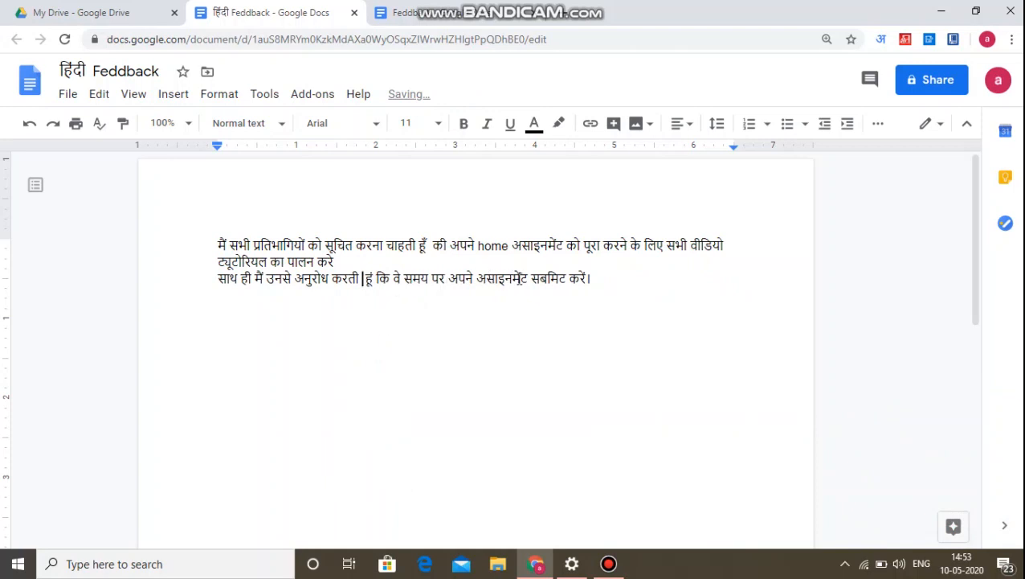
left_click(608, 280)
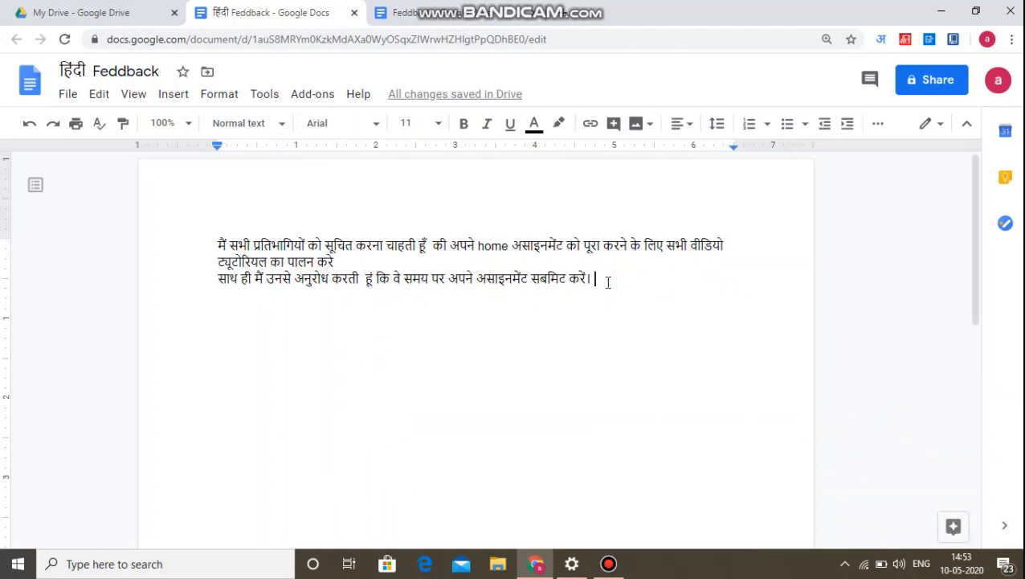